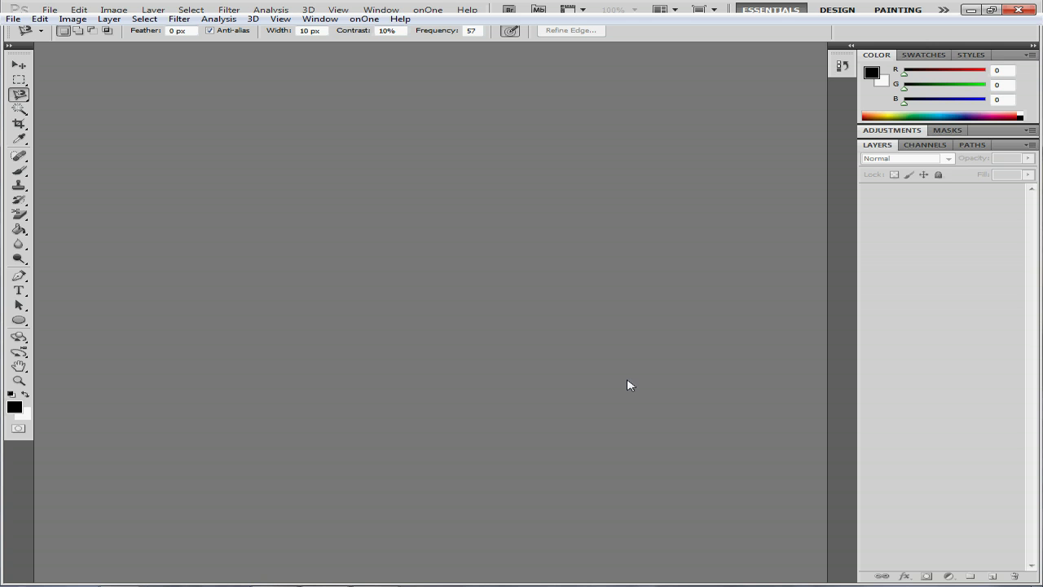
Show the File menu commands over the empty Photoshop workspace.
click(45, 11)
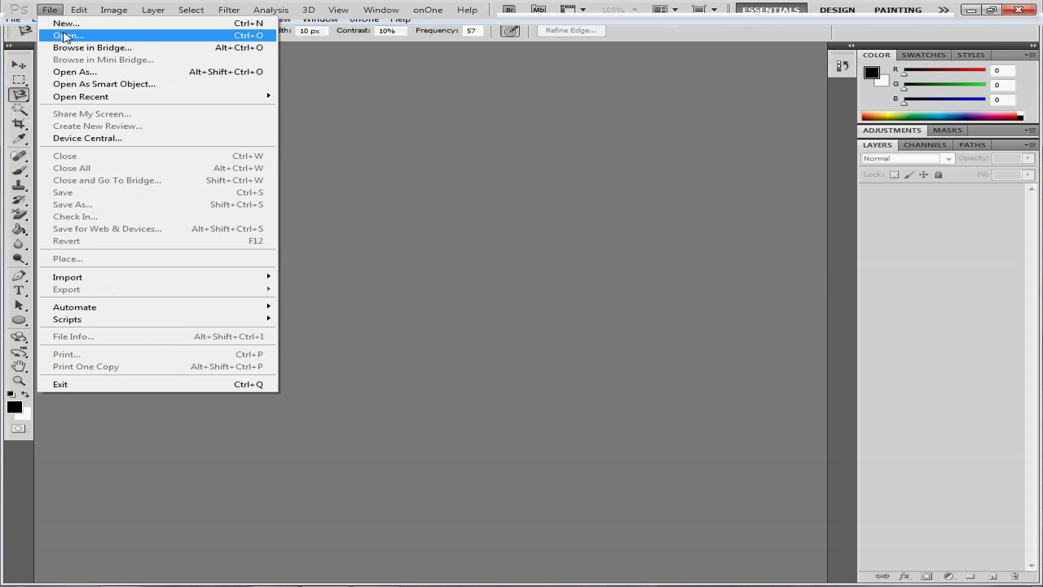
Open besha5a.jpg from the prathama bhaga folder.
click(49, 32)
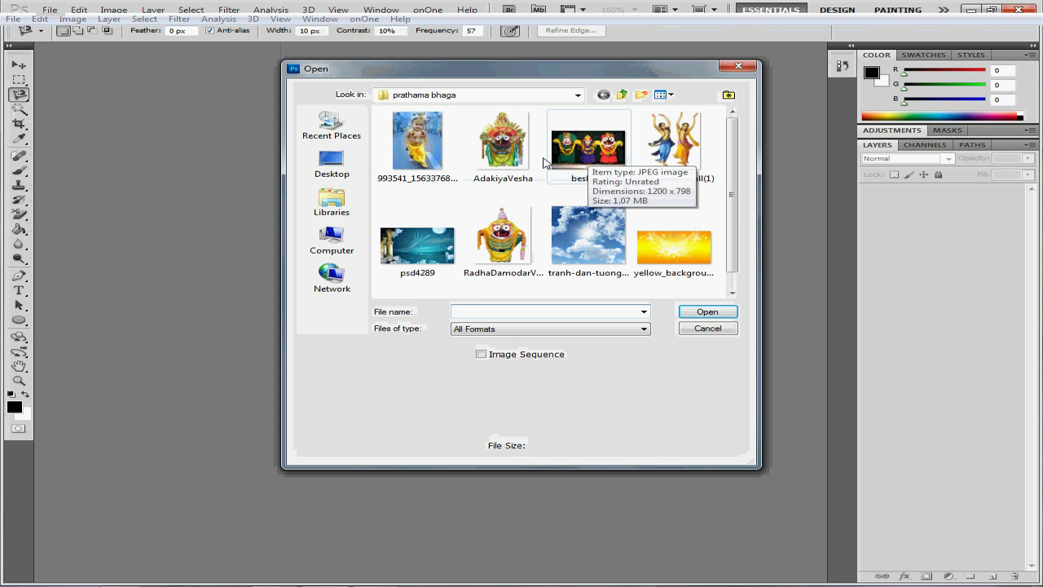
click(585, 155)
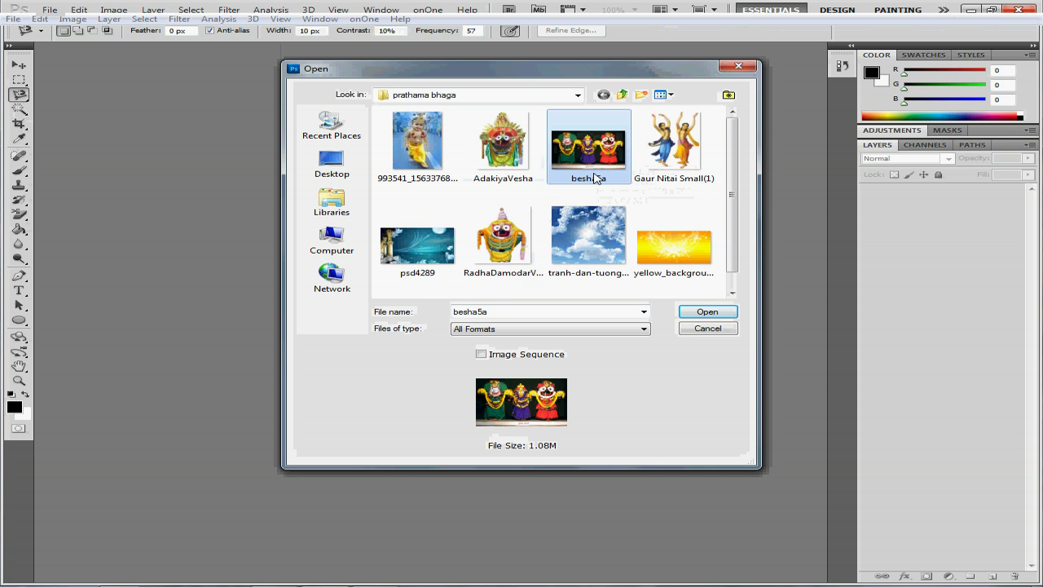
click(700, 313)
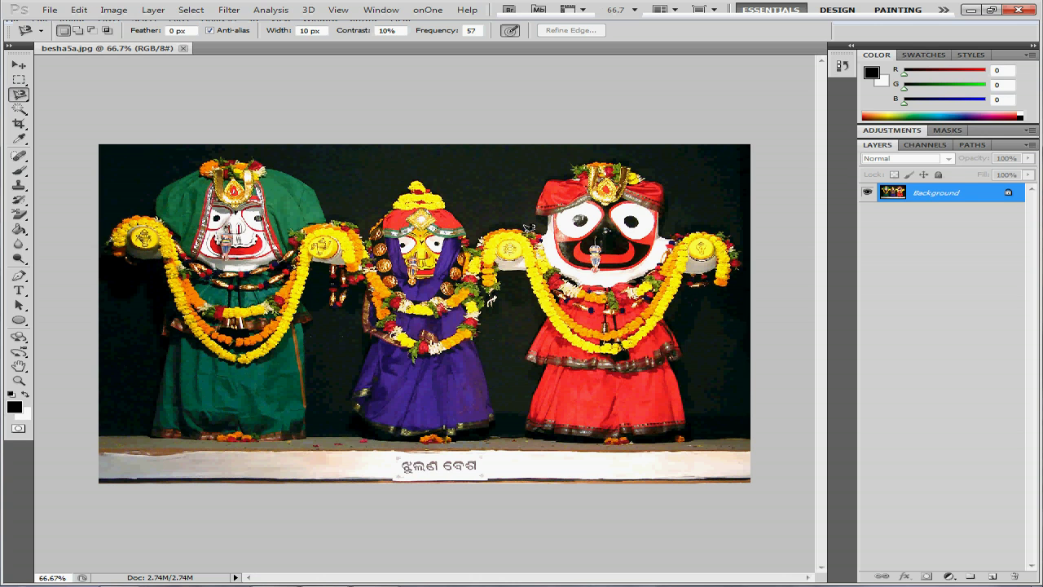
Unlock the Background as layer 'jai jagannath2' and duplicate it as 'jai jagannath2 copy'.
double_click(940, 196)
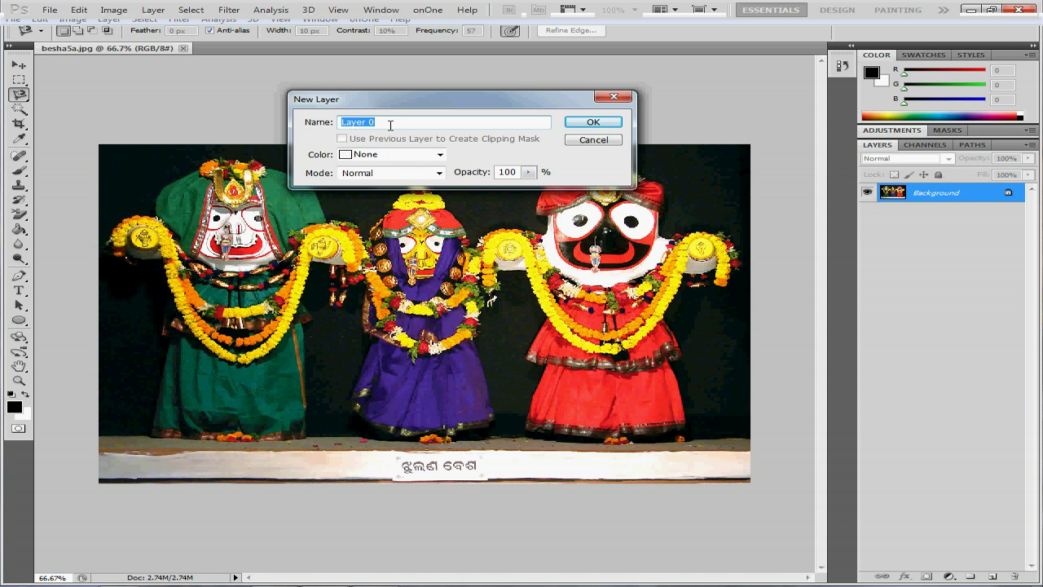
text(jai jagannath2)
click(595, 121)
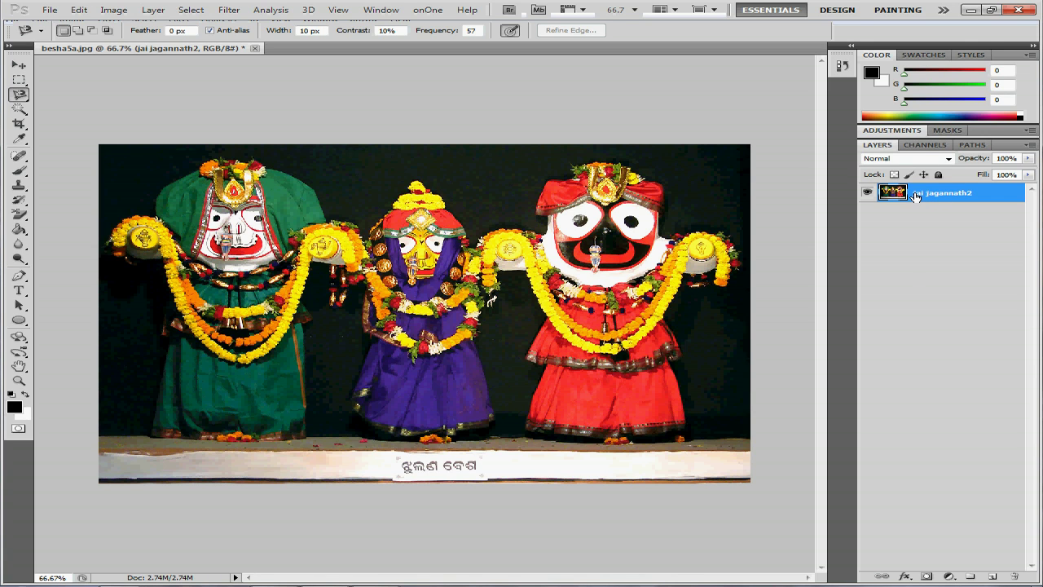
mouse_move(911, 195)
mouse_down()
mouse_move(1001, 562)
mouse_move(992, 577)
mouse_up()
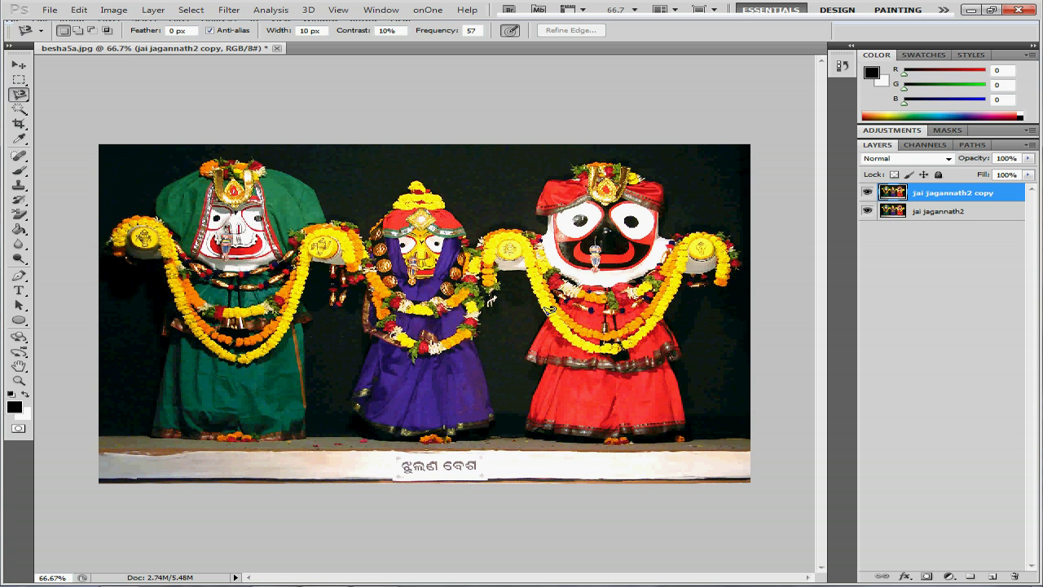
Zoom to 100%, scroll right to the red Jagannath, and select the Magnetic Lasso.
key(ctrl+plus)
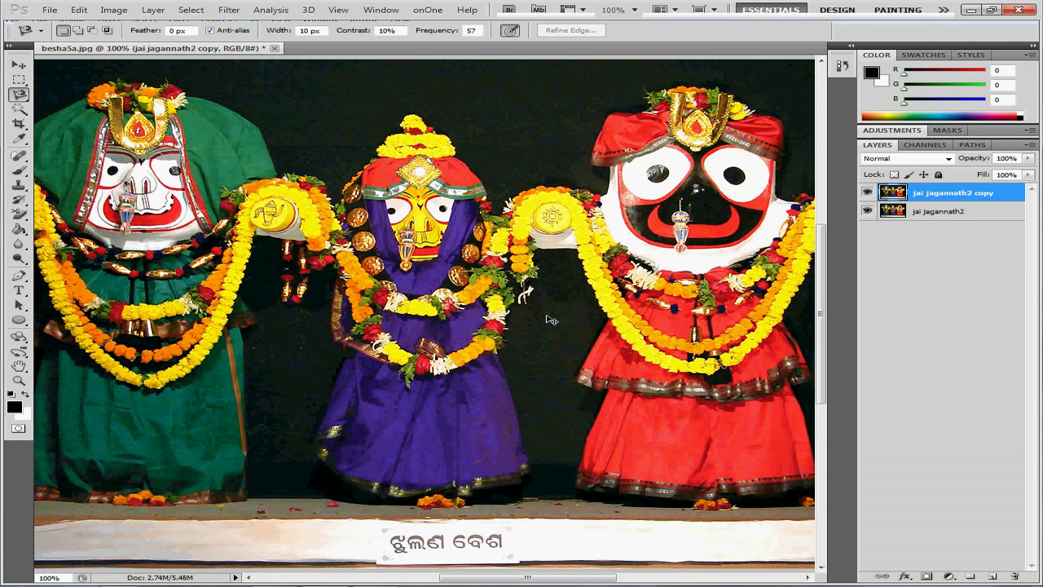
key(ctrl+plus)
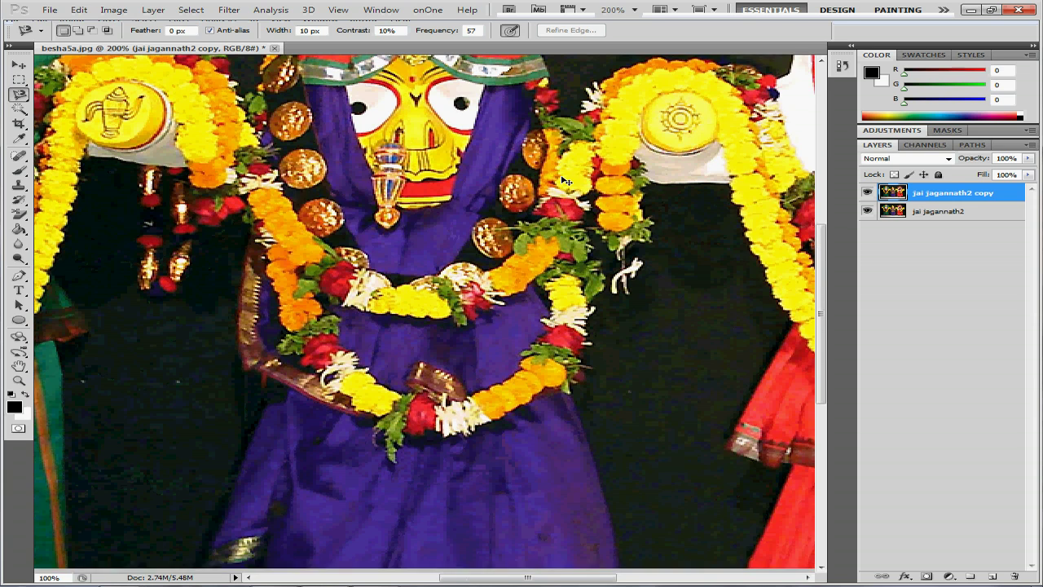
key(ctrl+minus)
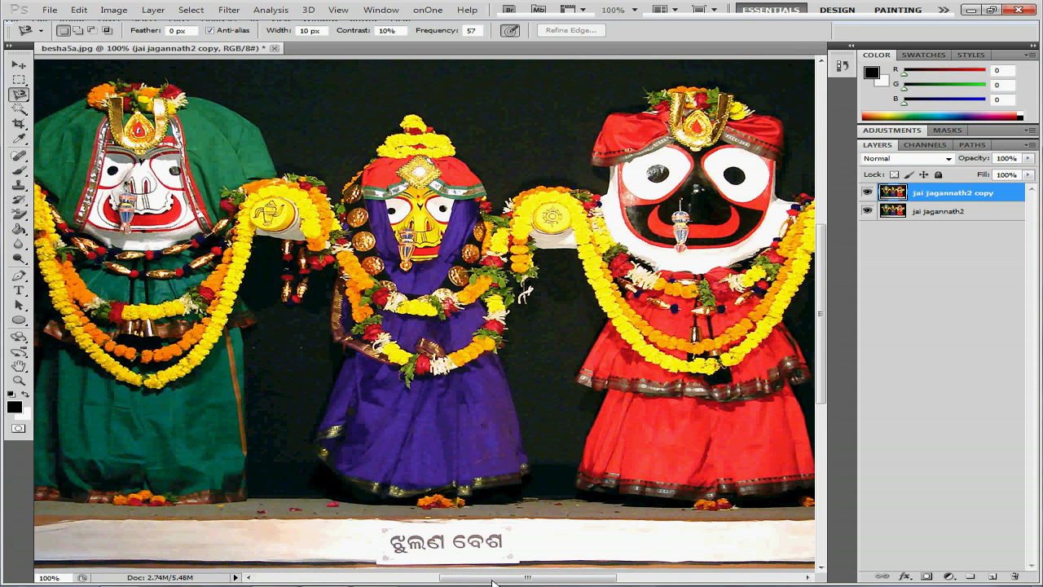
drag(492, 582, 545, 582)
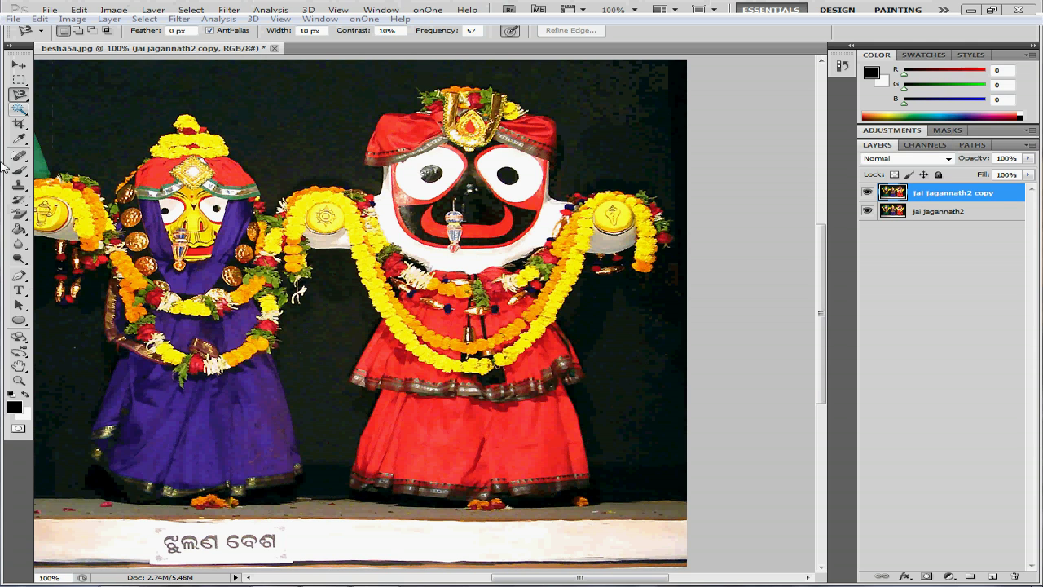
click(19, 98)
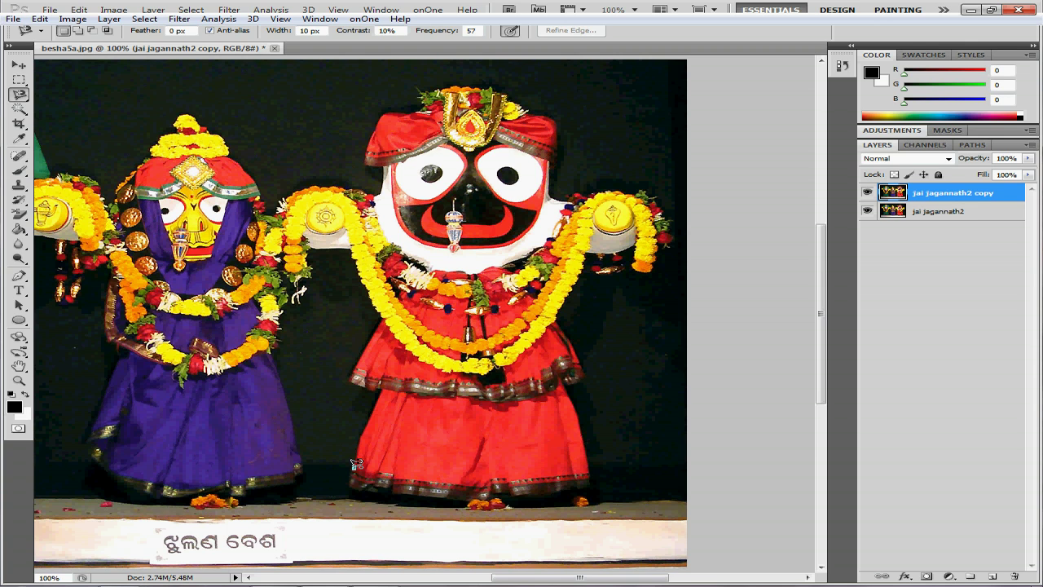
Trace a Magnetic Lasso outline around the red Jagannath, starting at the skirt's bottom edge.
click(353, 466)
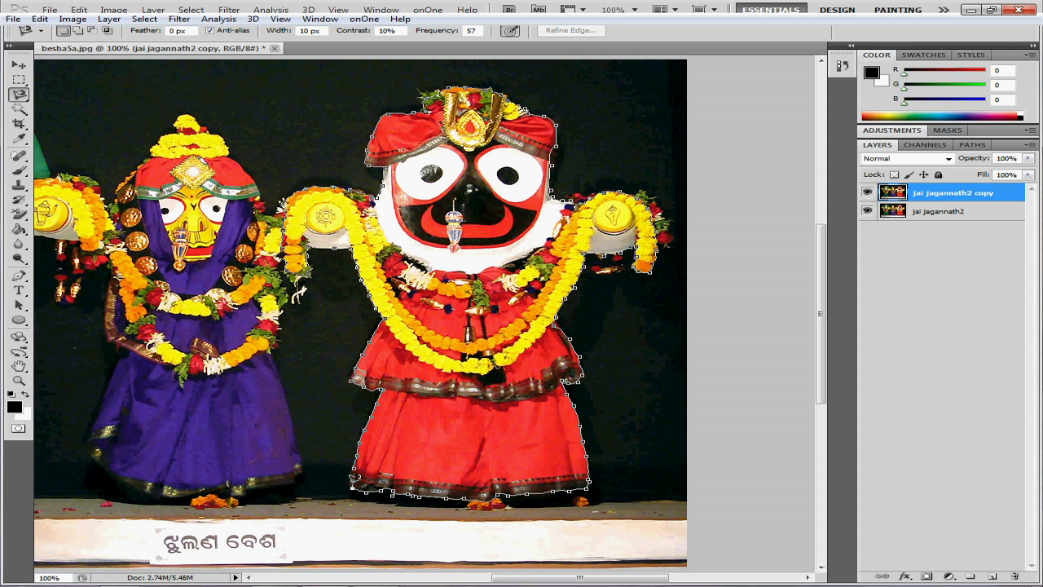
Close the selection, copy the figure to Layer 1, shift it left, and float the document.
click(357, 472)
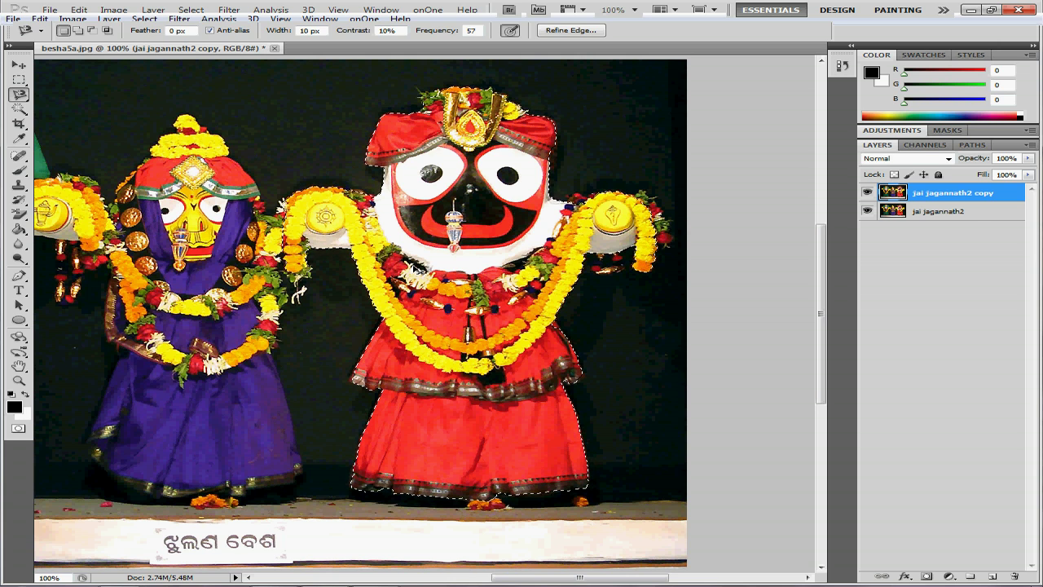
key(ctrl+j)
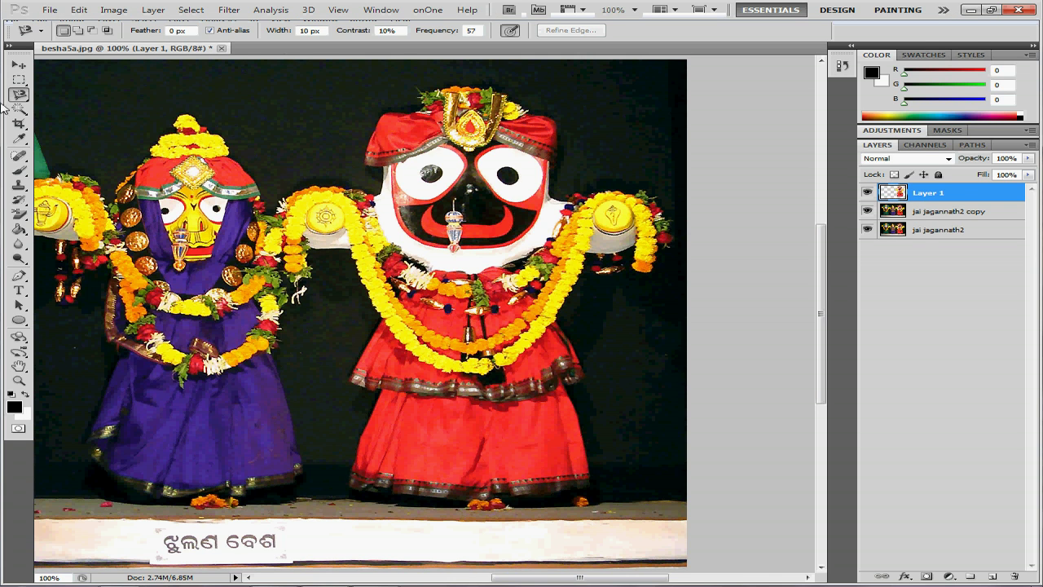
click(18, 64)
mouse_move(462, 231)
mouse_down()
mouse_move(415, 200)
mouse_move(459, 196)
mouse_up()
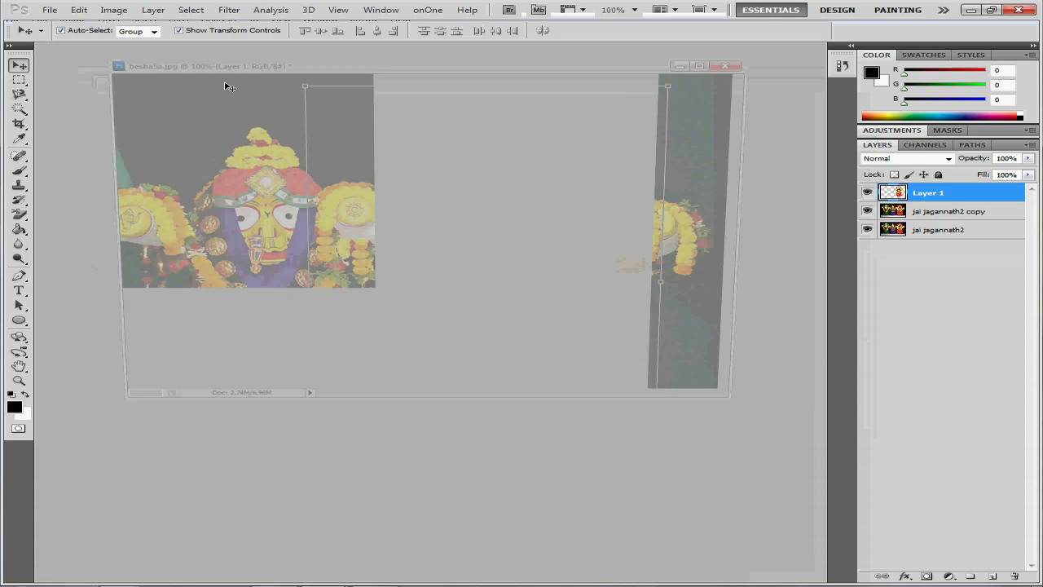
drag(163, 48, 226, 86)
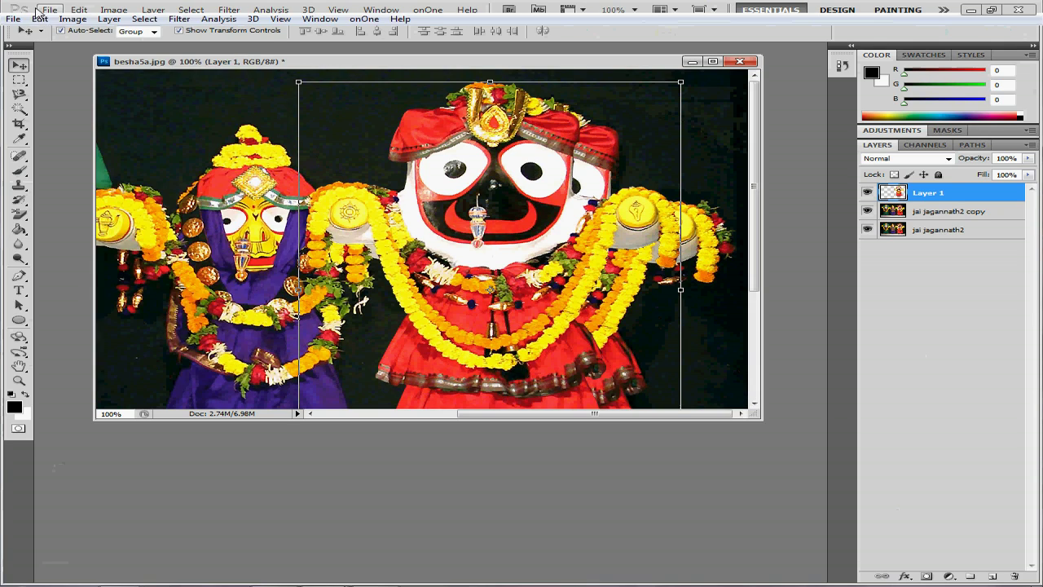
Open the image yellow_background_by_g123u-d417h5y.
click(50, 10)
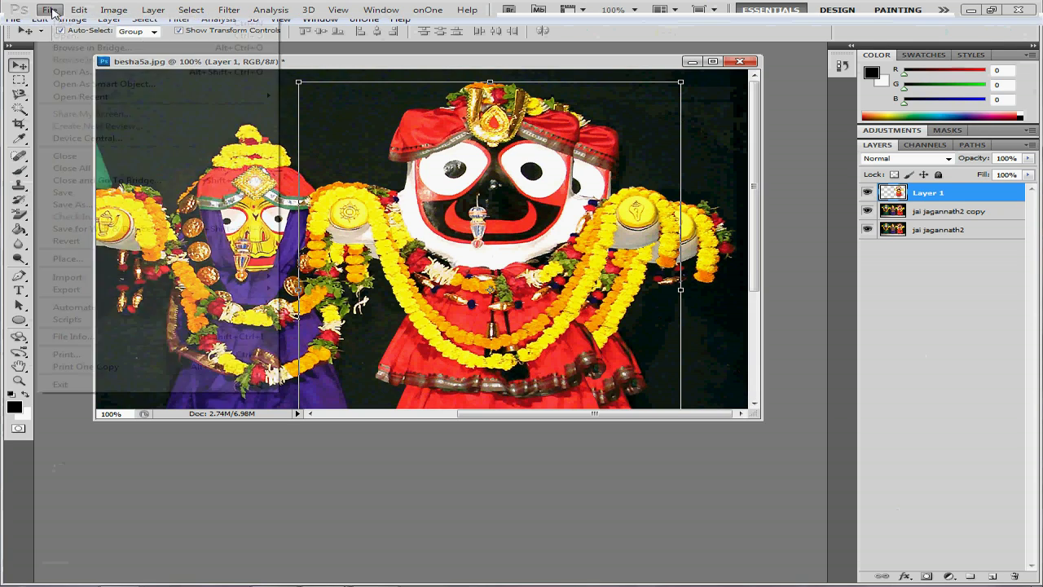
click(66, 37)
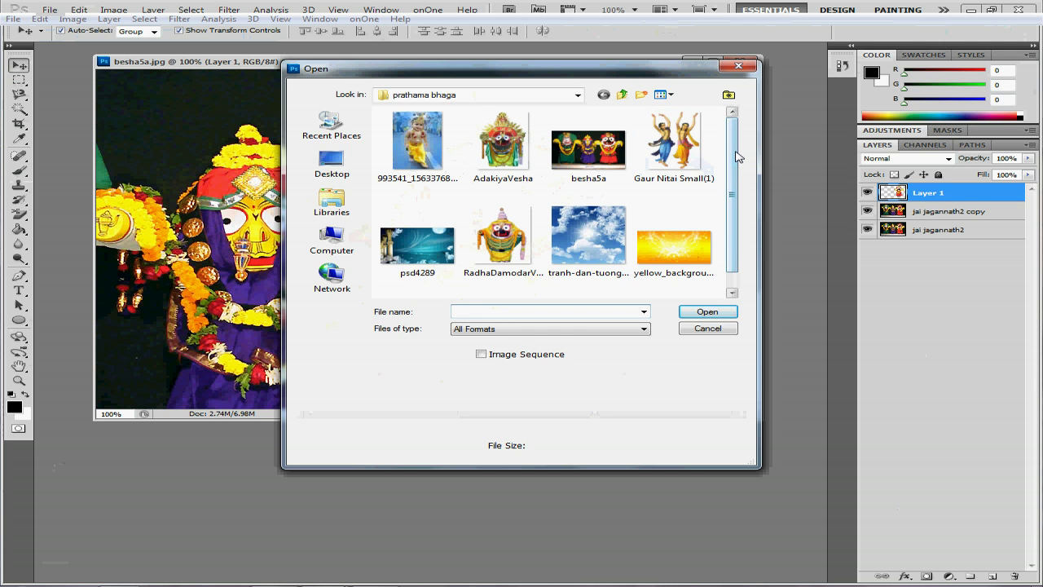
scroll(736, 157, down, 1)
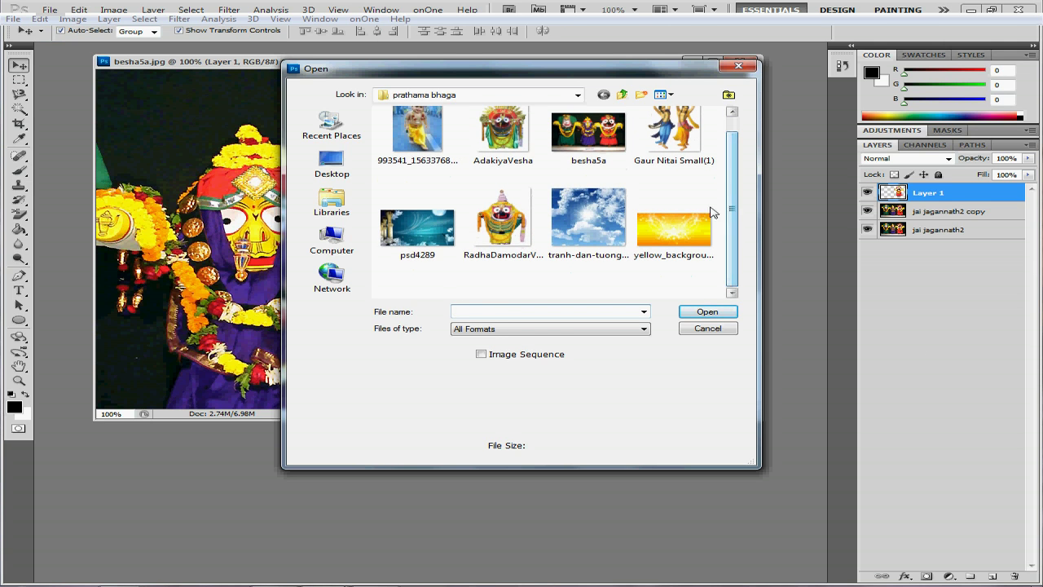
click(677, 224)
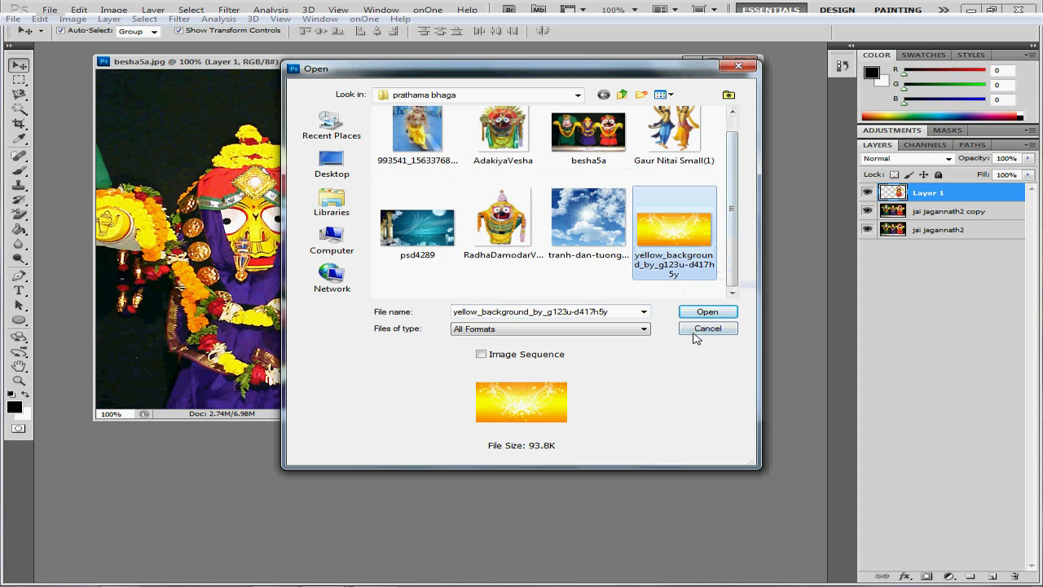
click(699, 314)
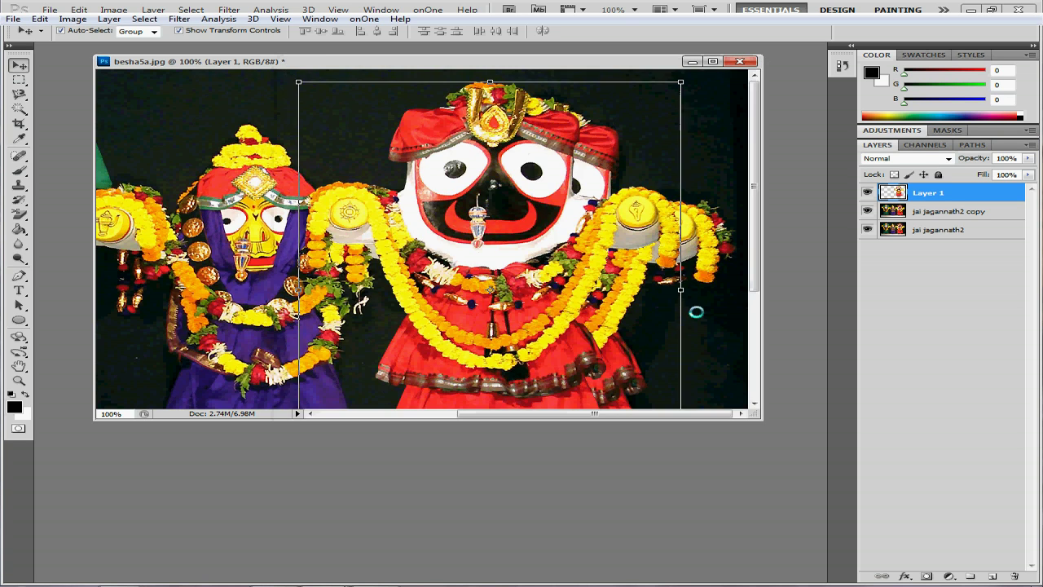
Float the yellow background window and move the Jagannath cut-out onto it.
drag(492, 79, 494, 143)
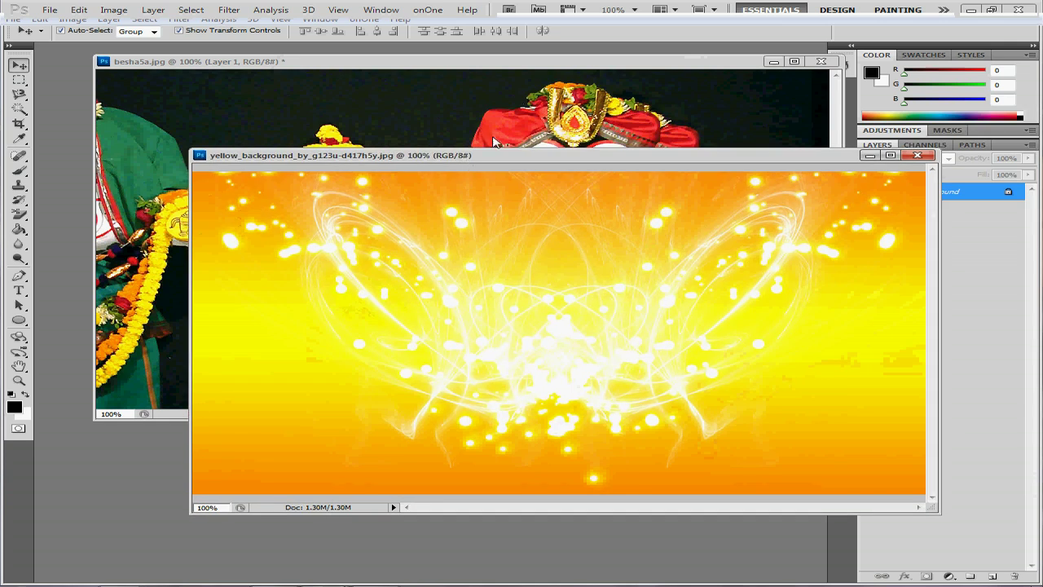
click(494, 143)
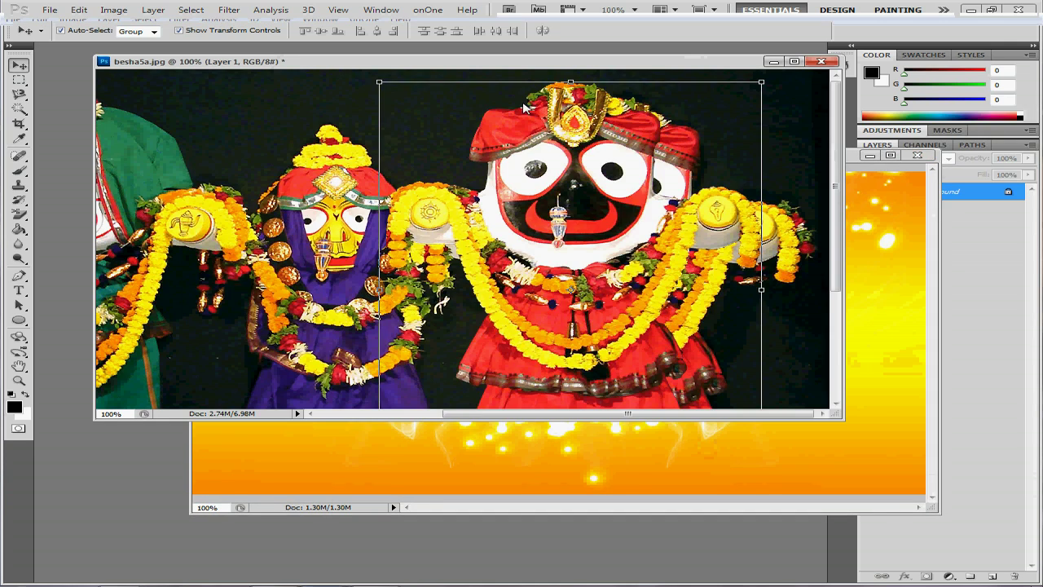
mouse_move(580, 155)
mouse_down()
mouse_move(484, 149)
mouse_move(677, 461)
mouse_move(565, 234)
mouse_up()
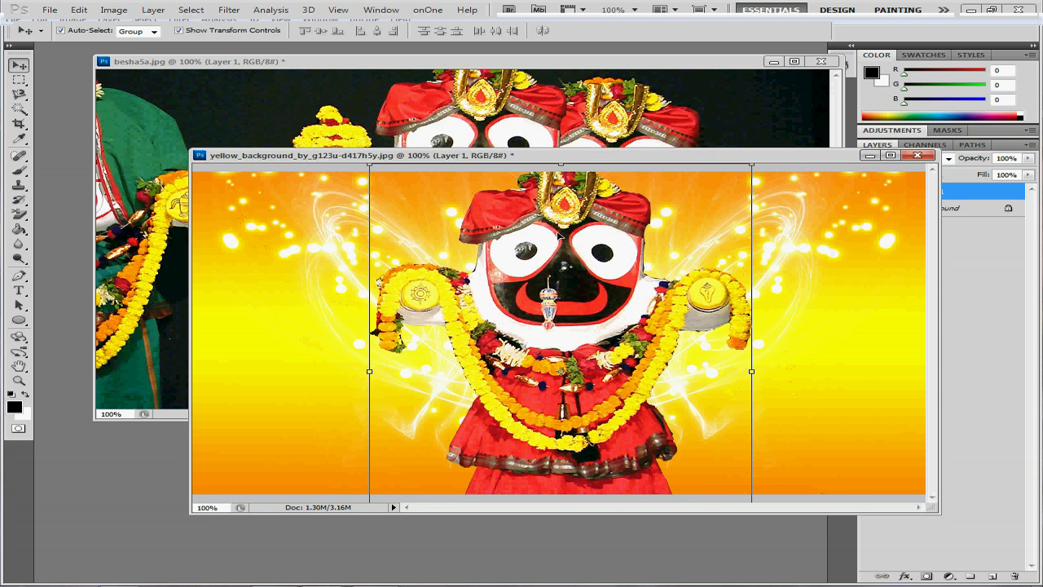
drag(548, 232, 559, 259)
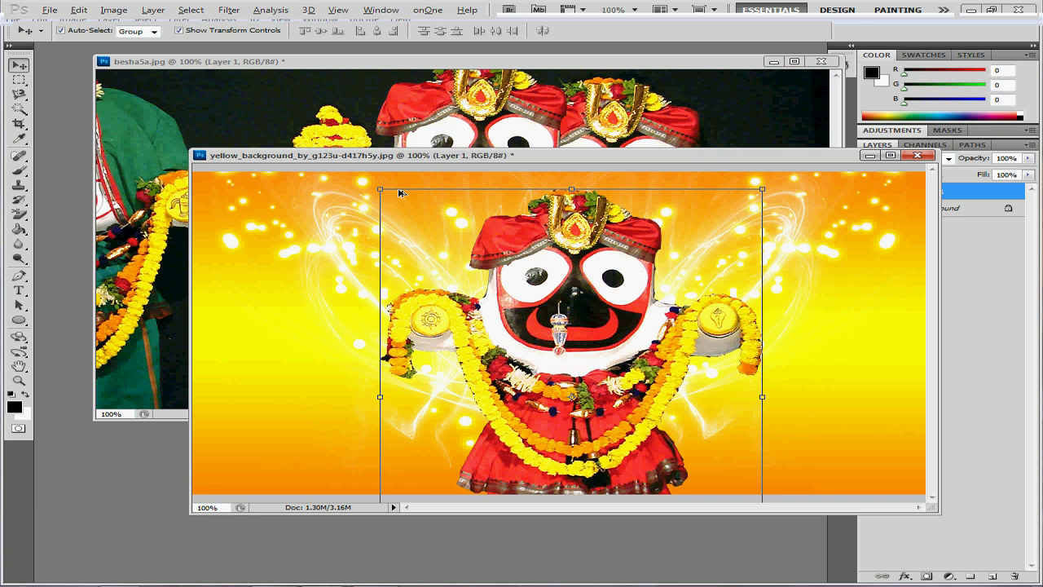
Scale the Jagannath figure to about 56%, centre it, and minimise besha5a.jpg.
drag(380, 187, 495, 293)
key(Return)
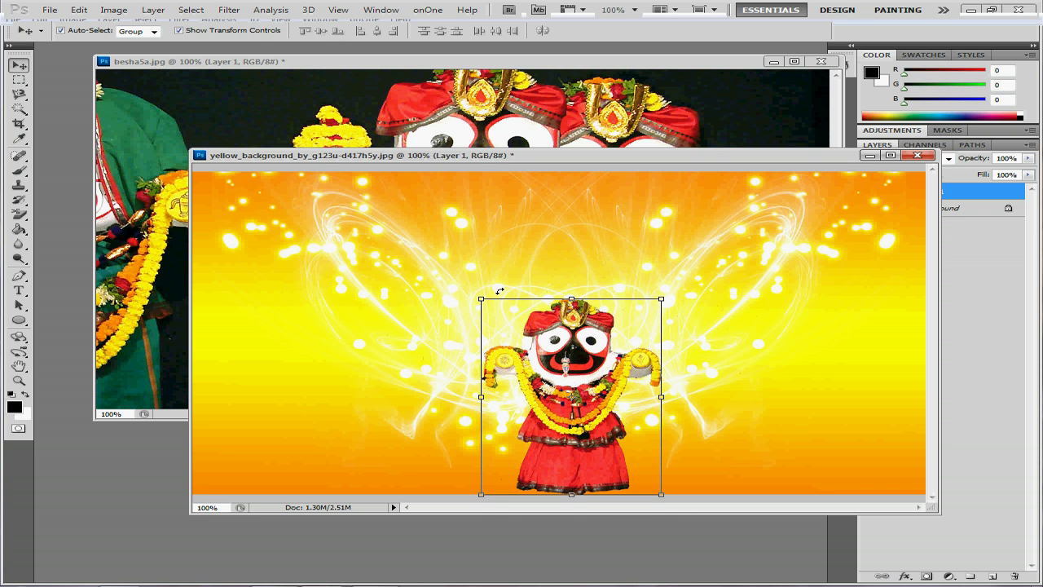
drag(561, 375, 550, 277)
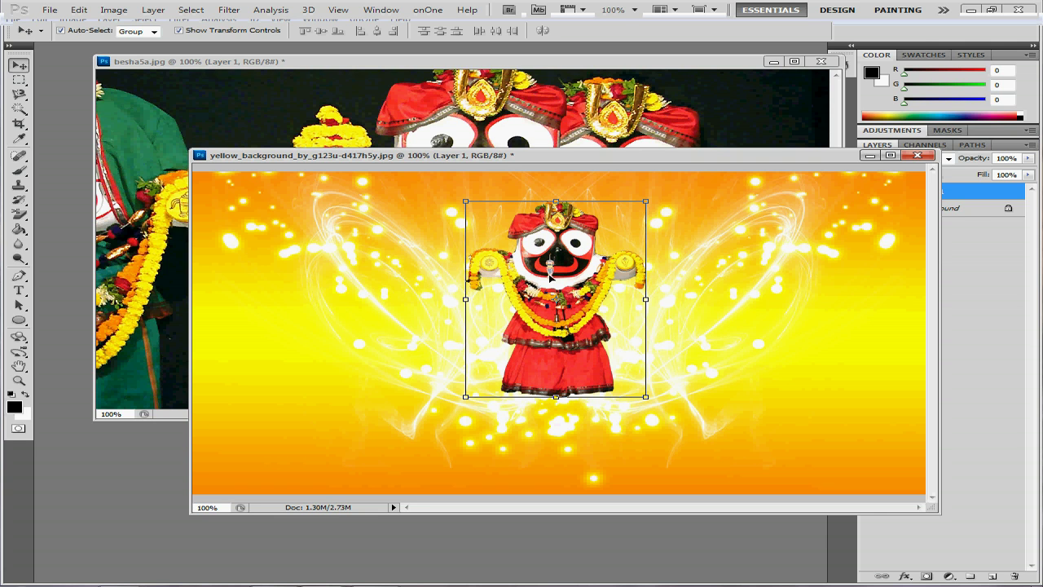
drag(553, 288, 551, 286)
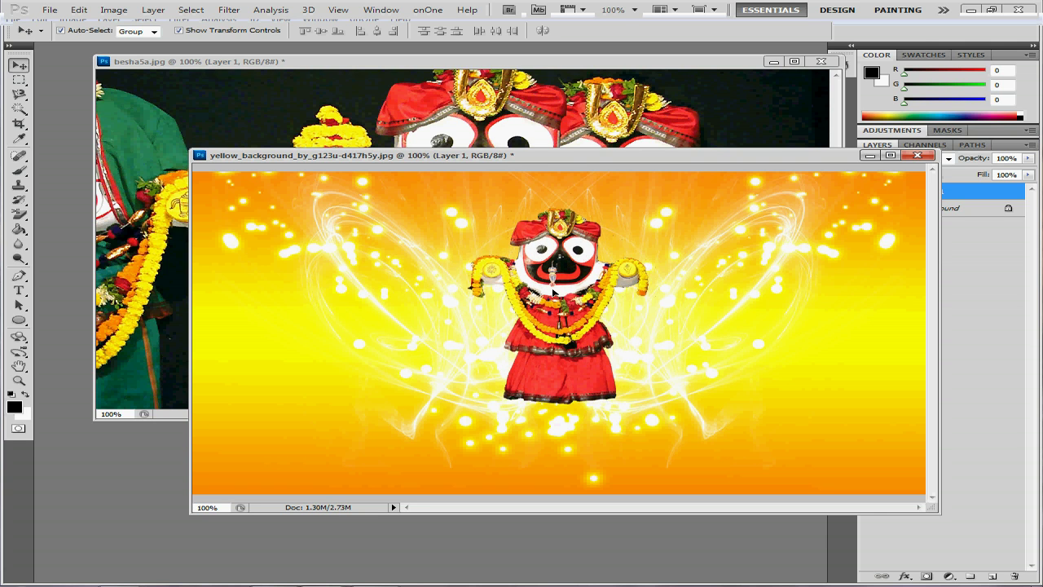
click(773, 62)
Move the yellow document window up-left and nudge the Jagannath figure into the upper centre.
drag(606, 156, 479, 116)
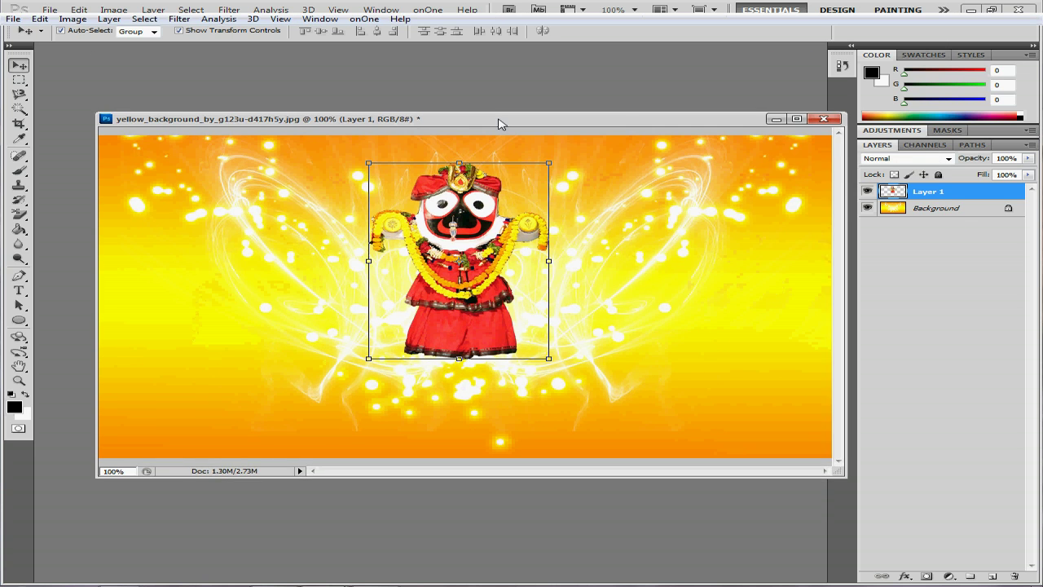
drag(443, 257, 462, 254)
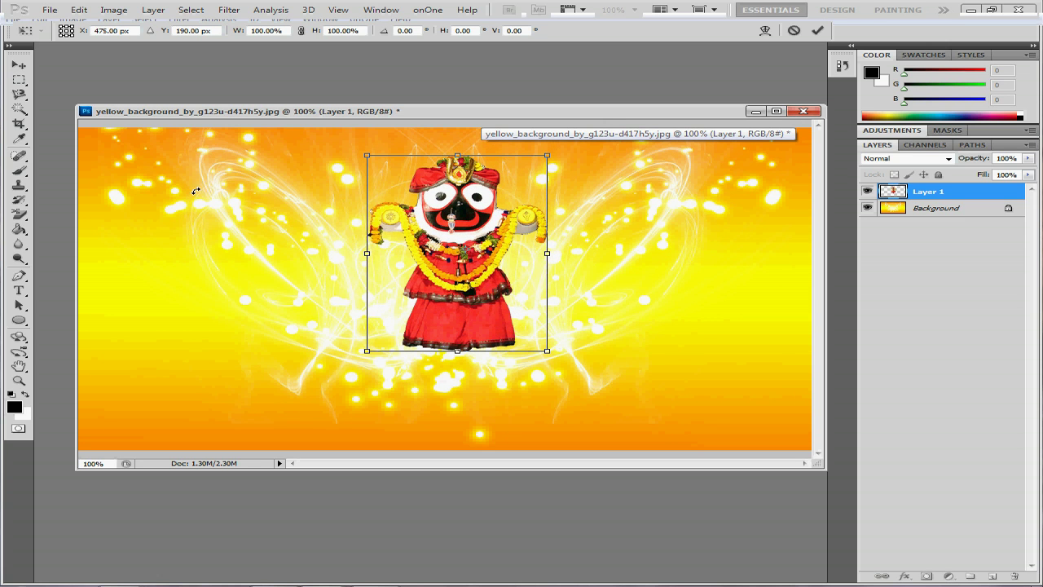
key(Return)
drag(432, 251, 424, 253)
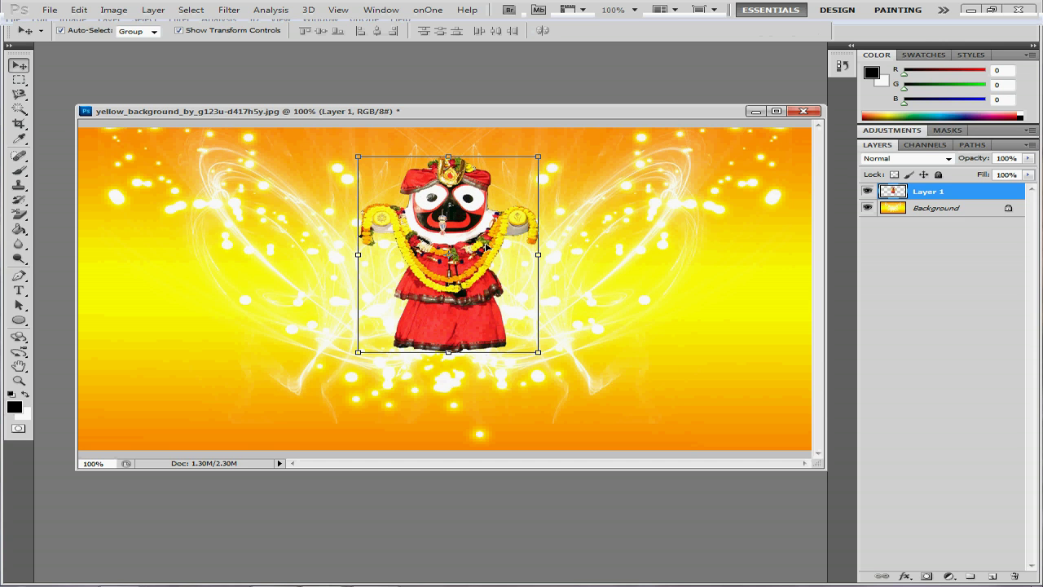
key(ctrl+t)
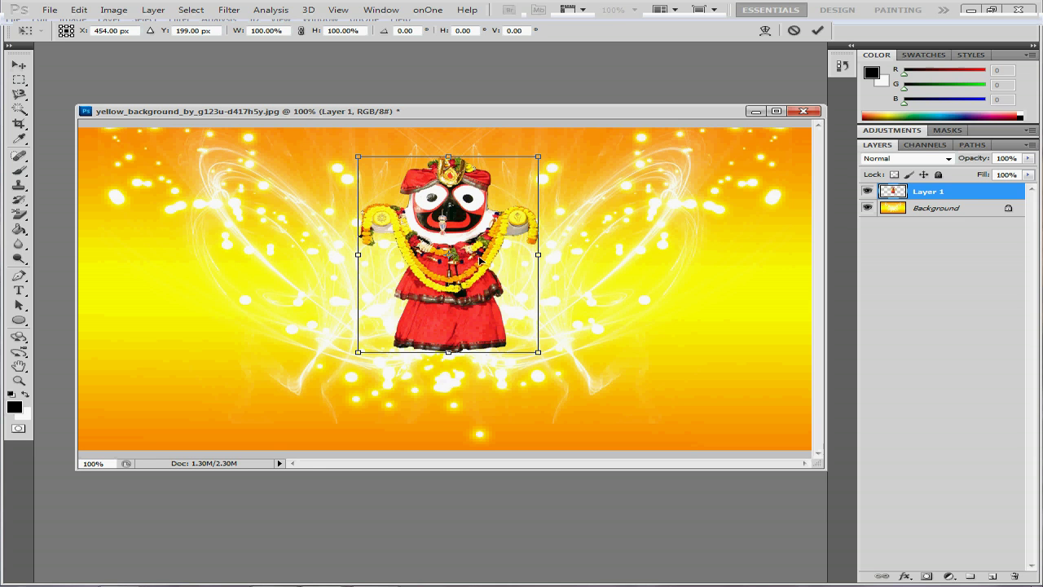
click(19, 64)
click(298, 204)
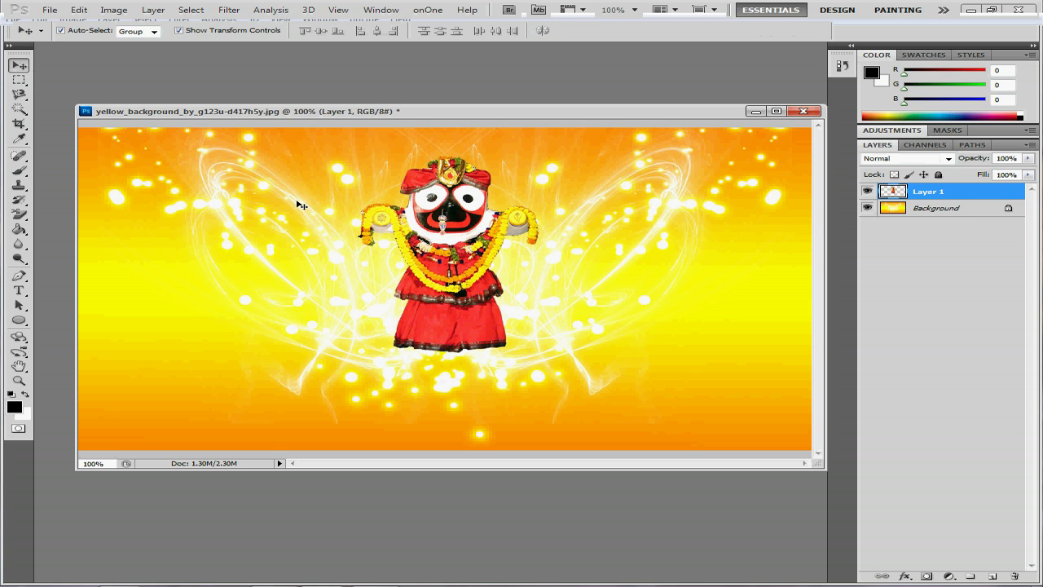
click(43, 11)
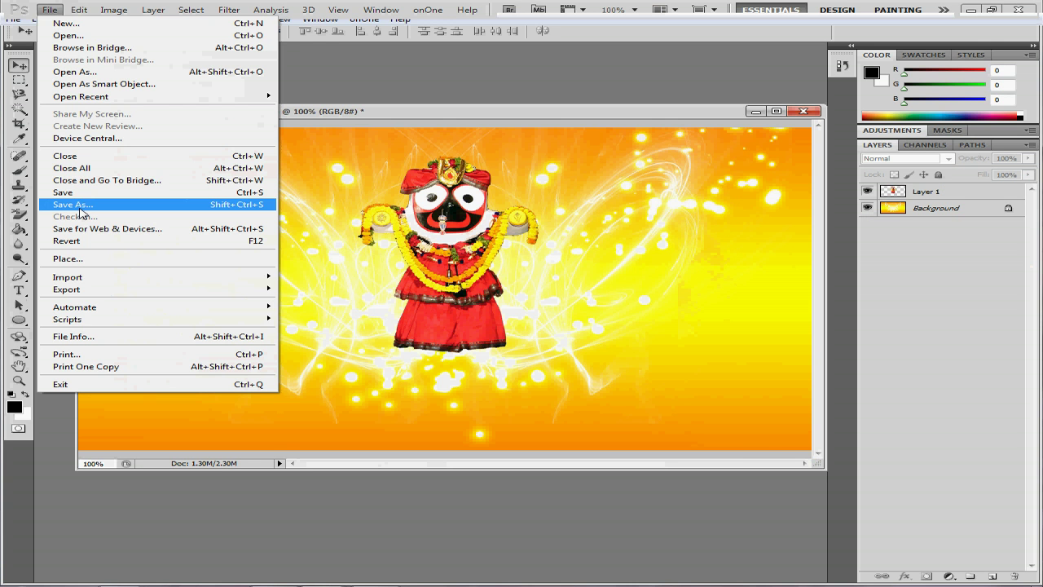
Save As to the Desktop under the name 'jai jagannath 2'.
click(80, 205)
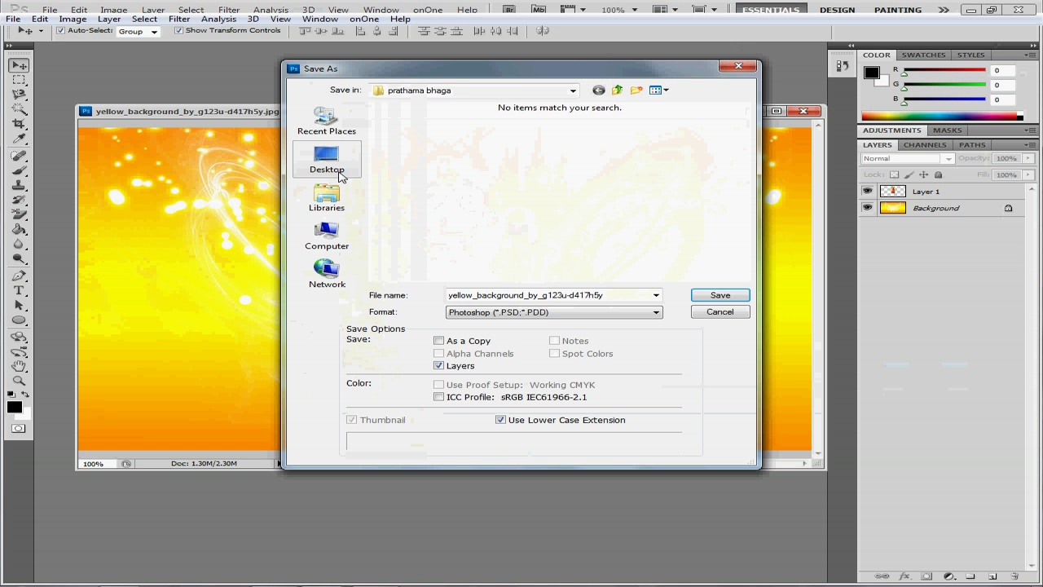
click(327, 163)
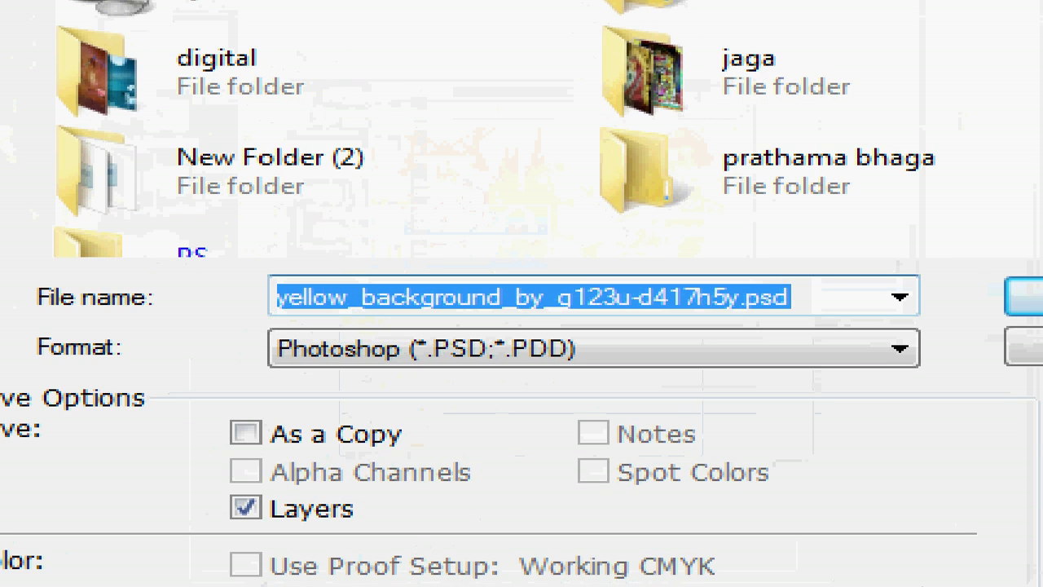
click(536, 295)
double_click(537, 295)
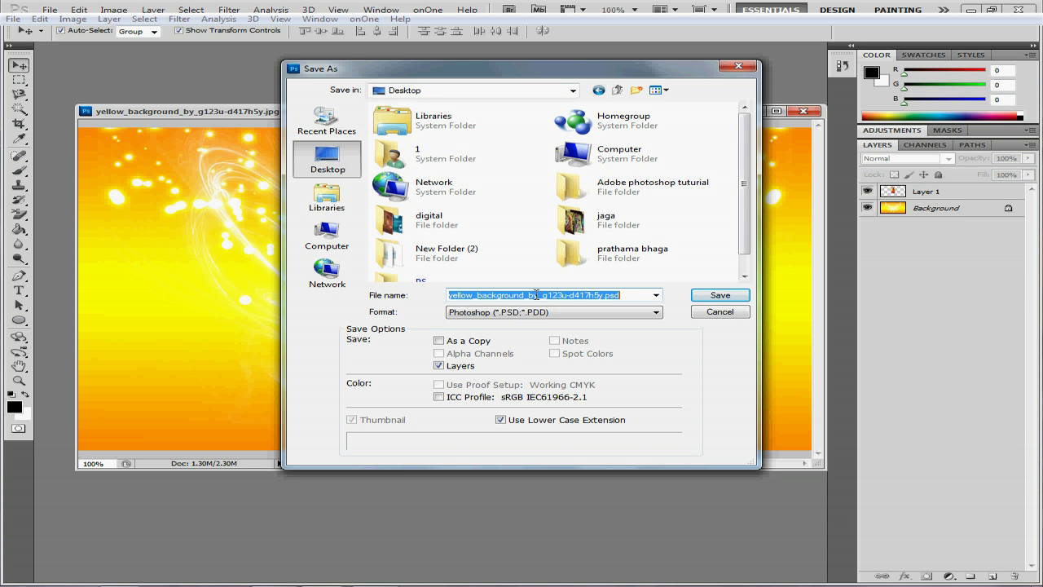
text(jai jagannath 2)
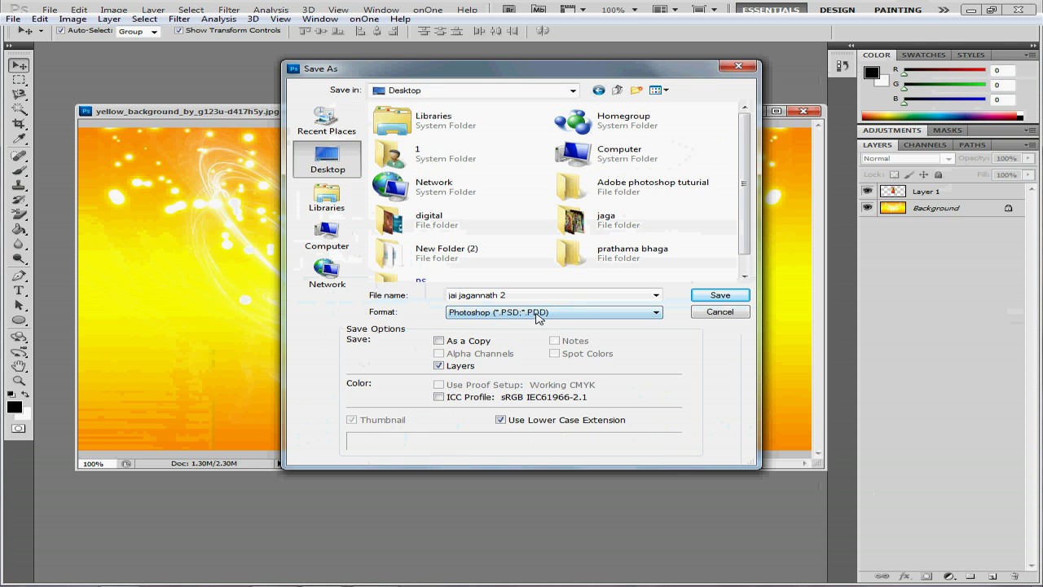
Save the file as a JPEG at quality 12, then minimise Photoshop.
click(539, 318)
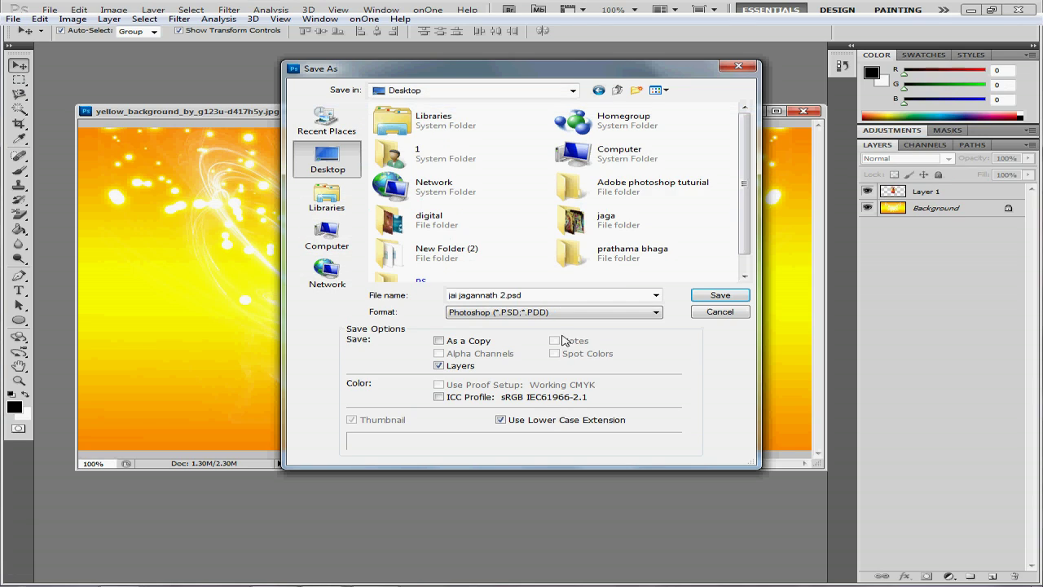
click(562, 315)
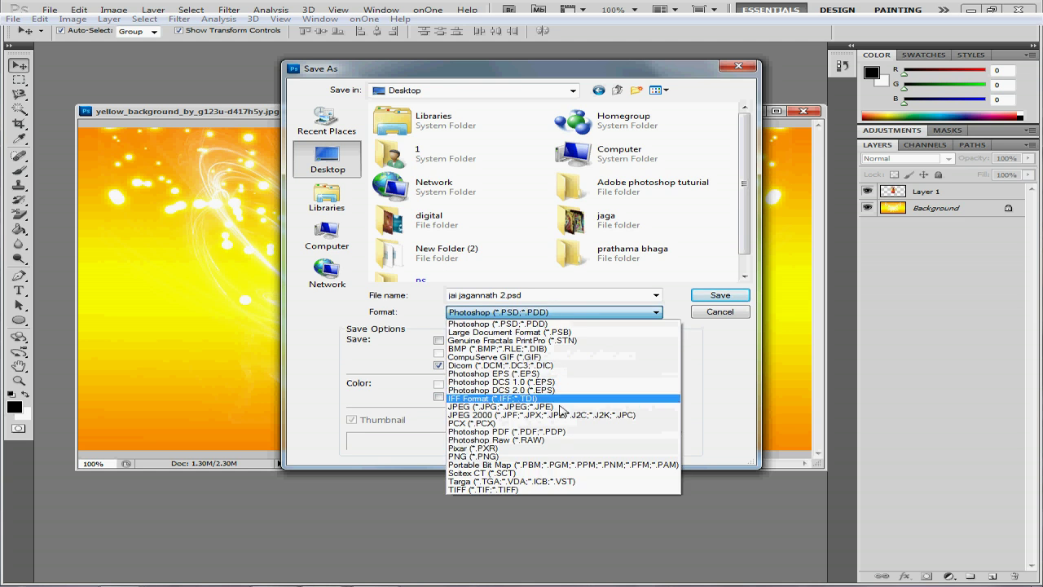
click(561, 407)
click(721, 295)
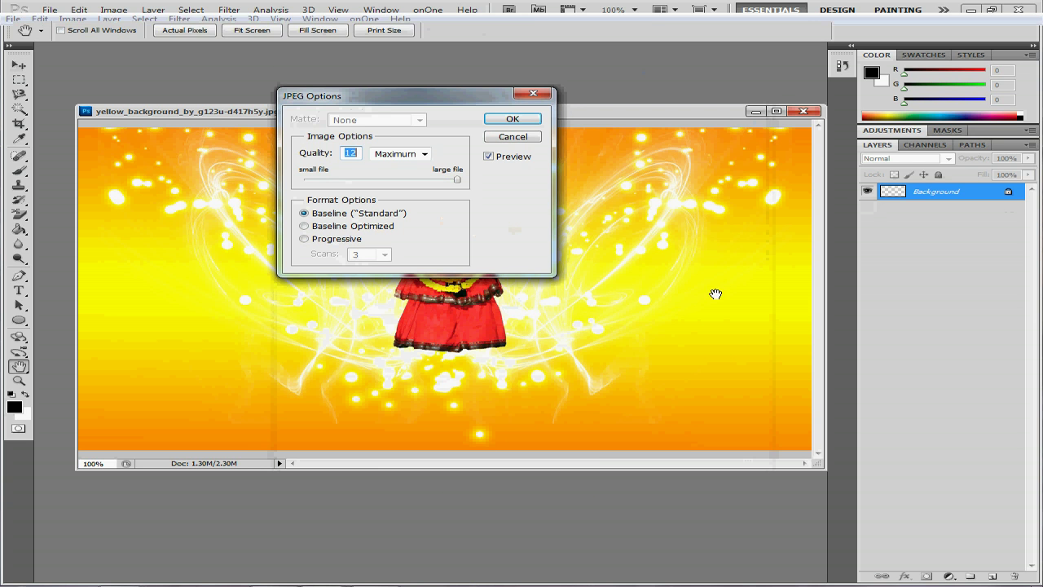
click(509, 124)
click(970, 10)
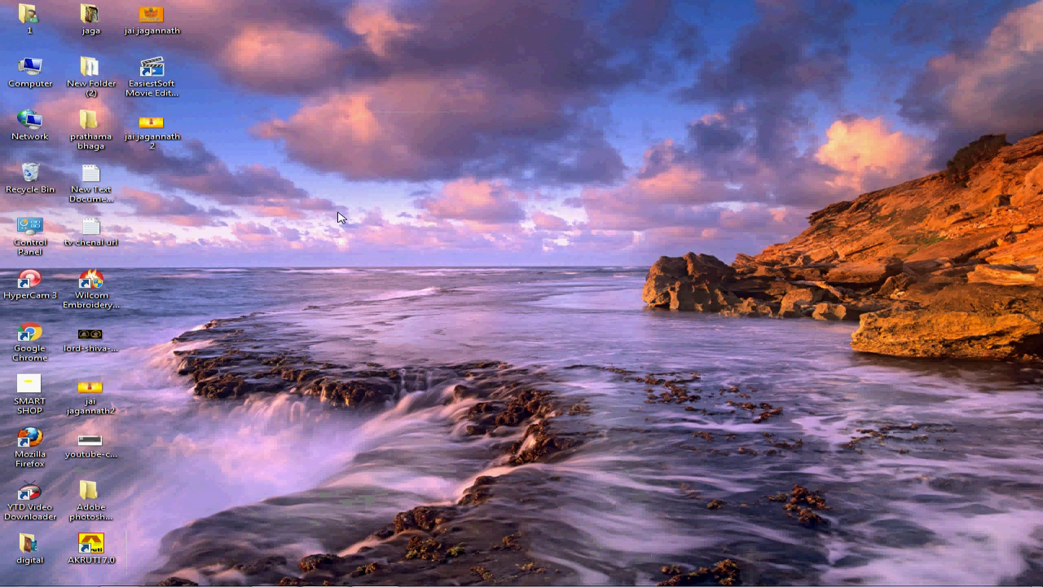
Preview the saved jai jagannath2 image in Windows Photo Viewer, then close the viewer.
double_click(96, 400)
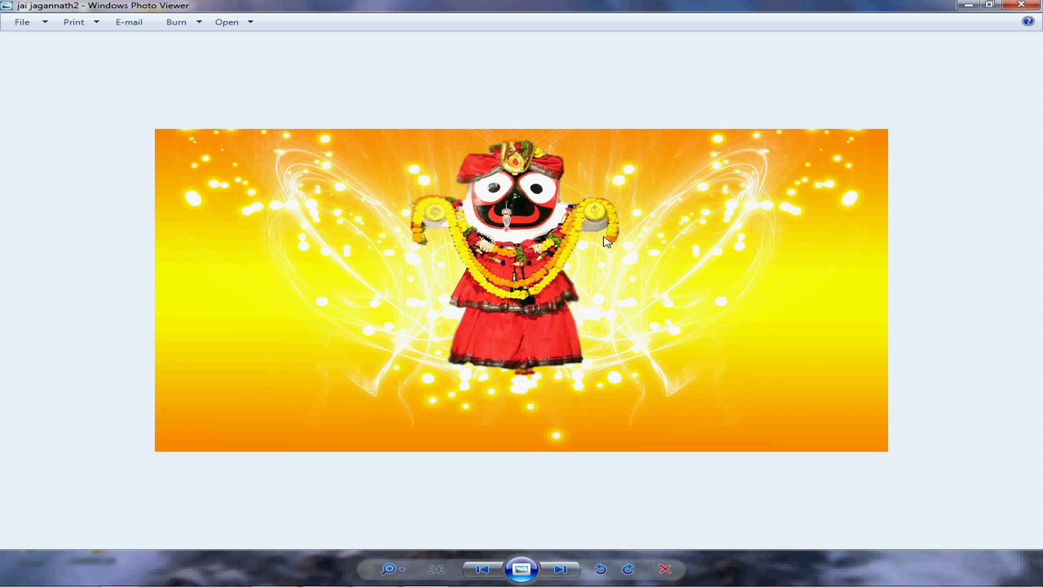
click(1021, 5)
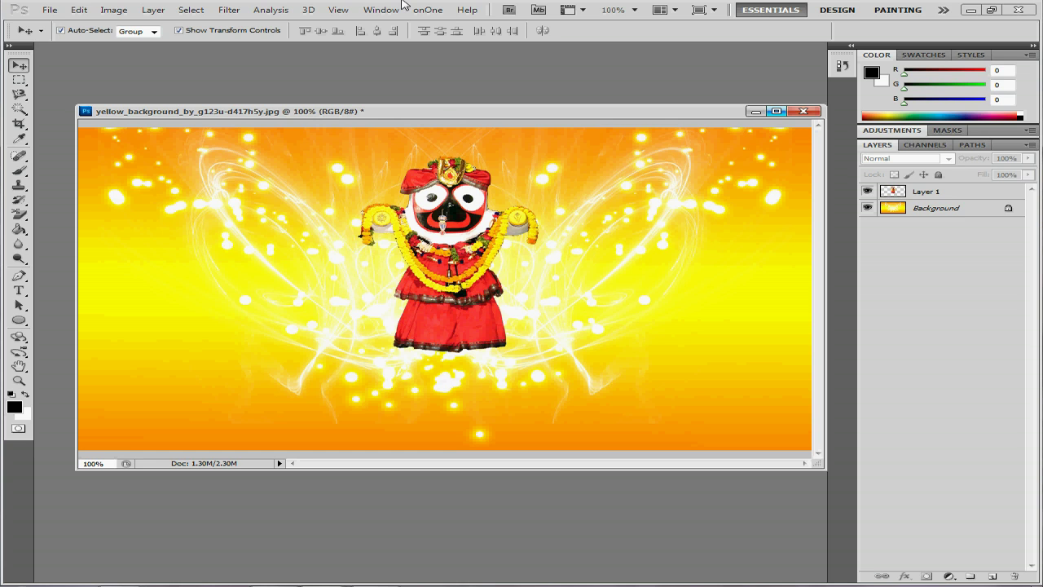
Close the yellow_background document, answer its save prompt, and choose the Magic Wand tool.
click(806, 113)
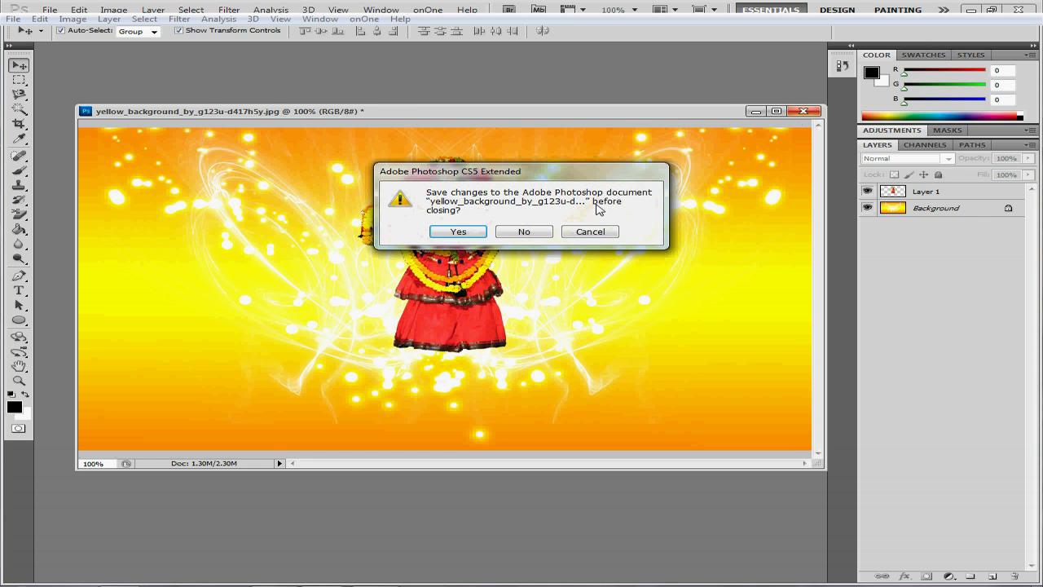
click(526, 230)
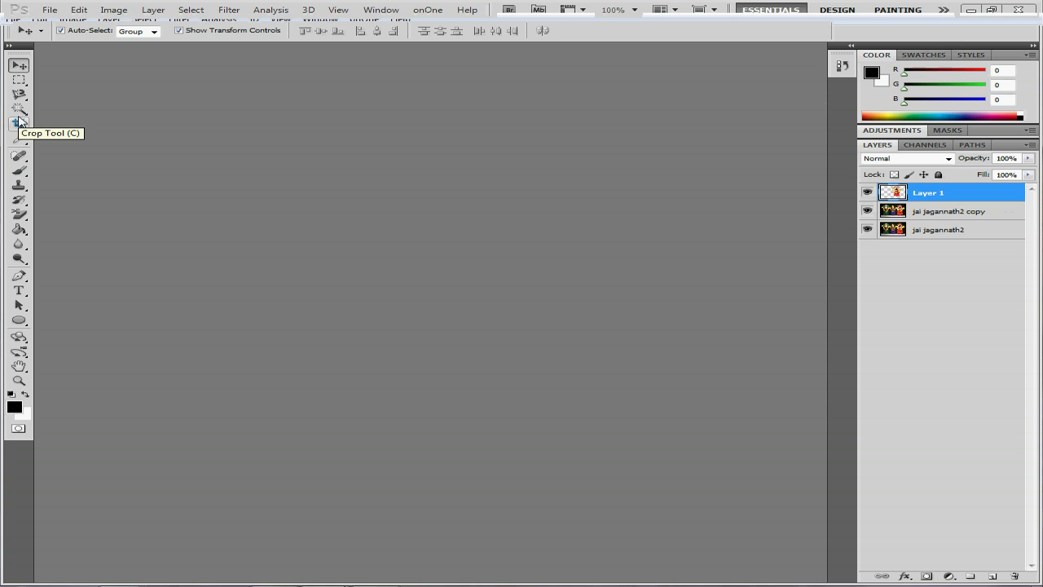
click(19, 122)
click(19, 109)
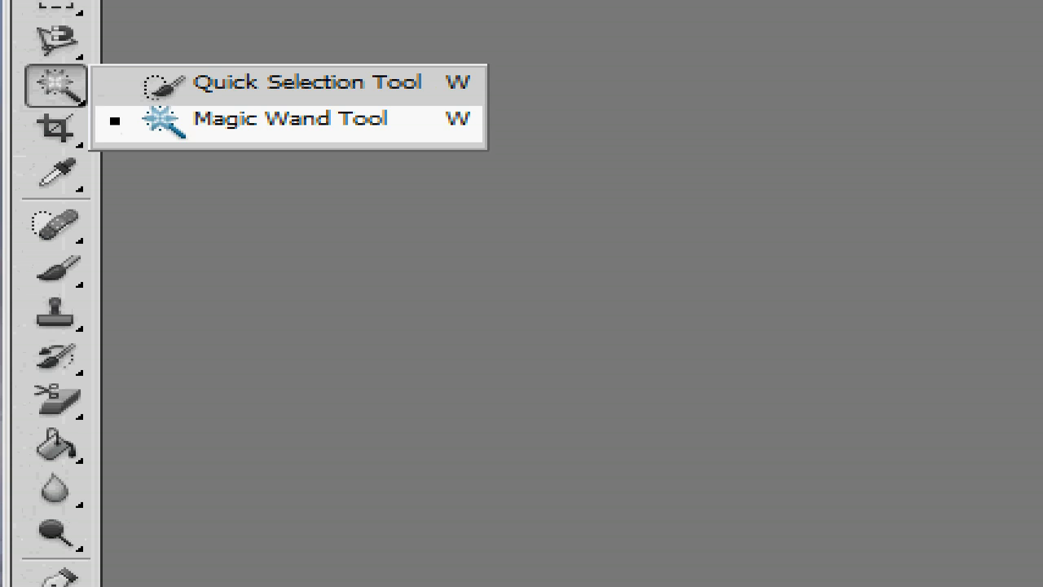
Switch to the Magic Wand from the Quick Selection flyout and open the File menu.
click(21, 112)
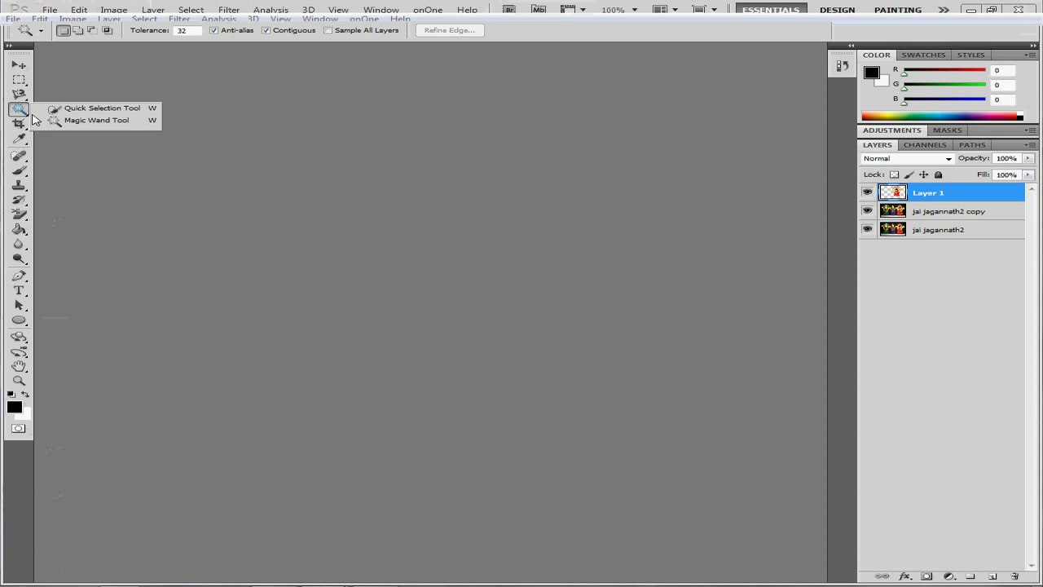
click(52, 121)
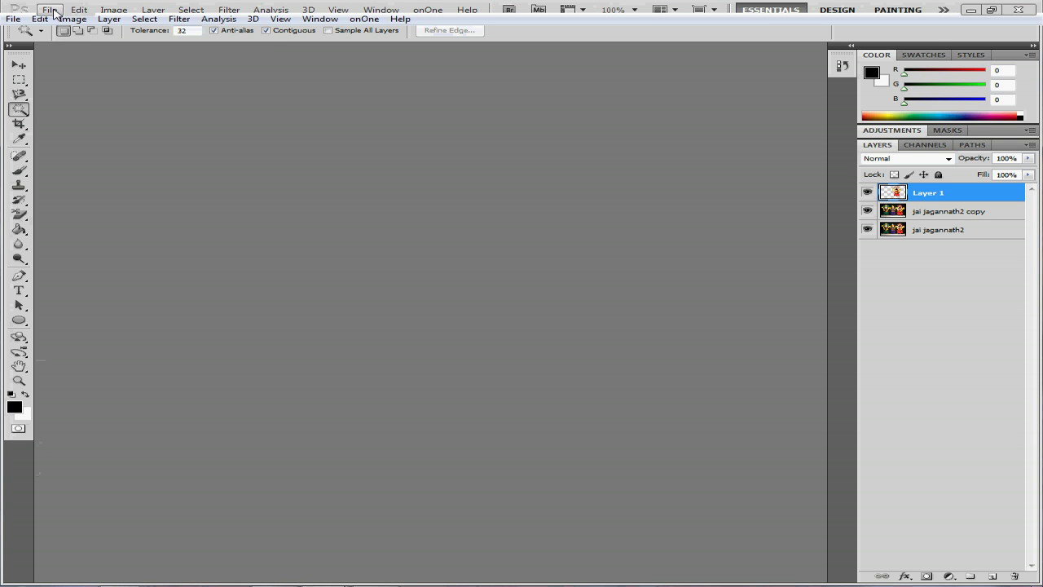
click(51, 10)
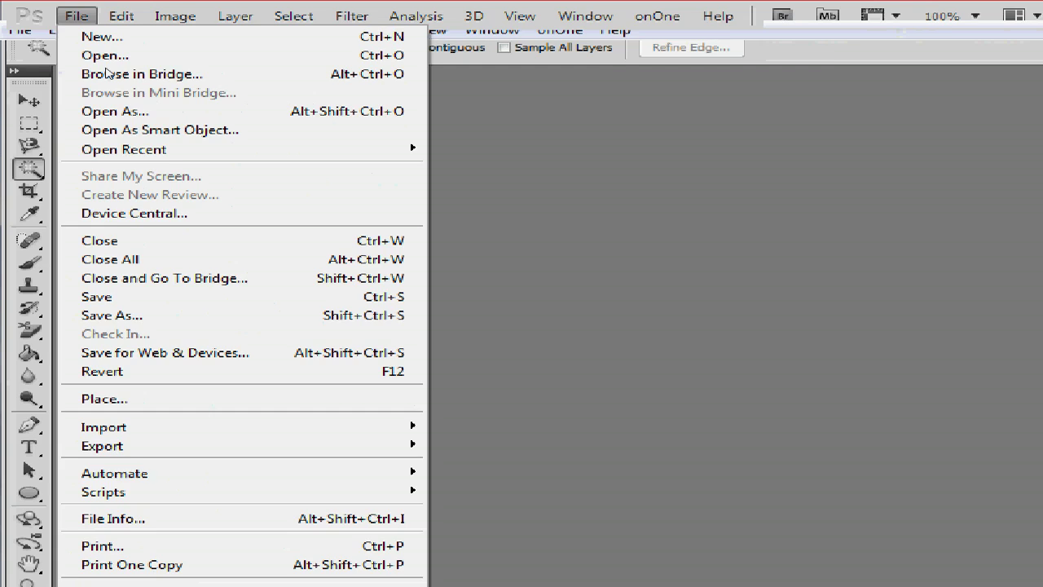
Open RadhaDamodarVesha.jpg from the prathama bhaga folder and close besha5a.jpg without saving.
click(75, 35)
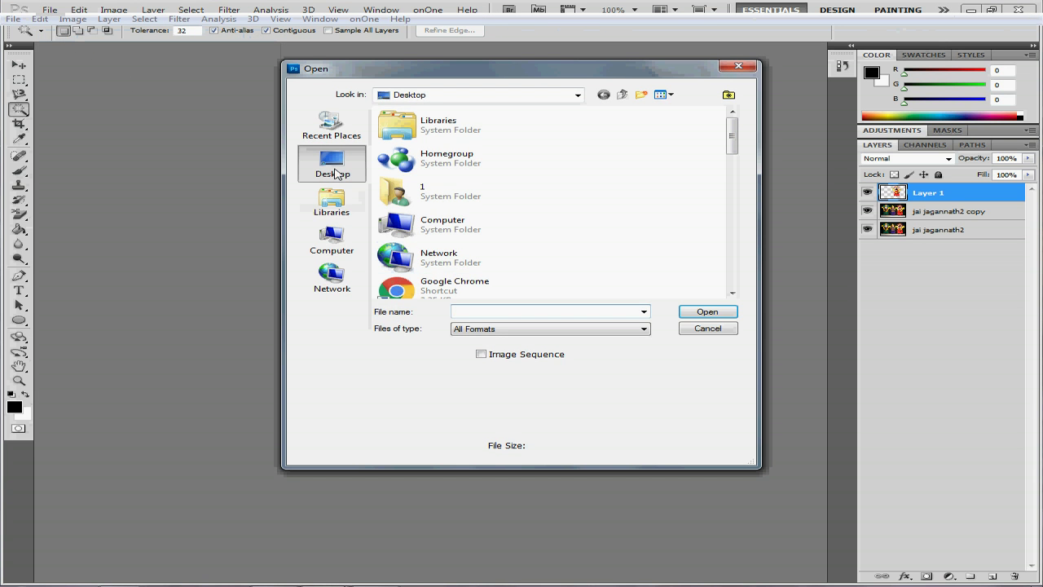
drag(733, 136, 741, 196)
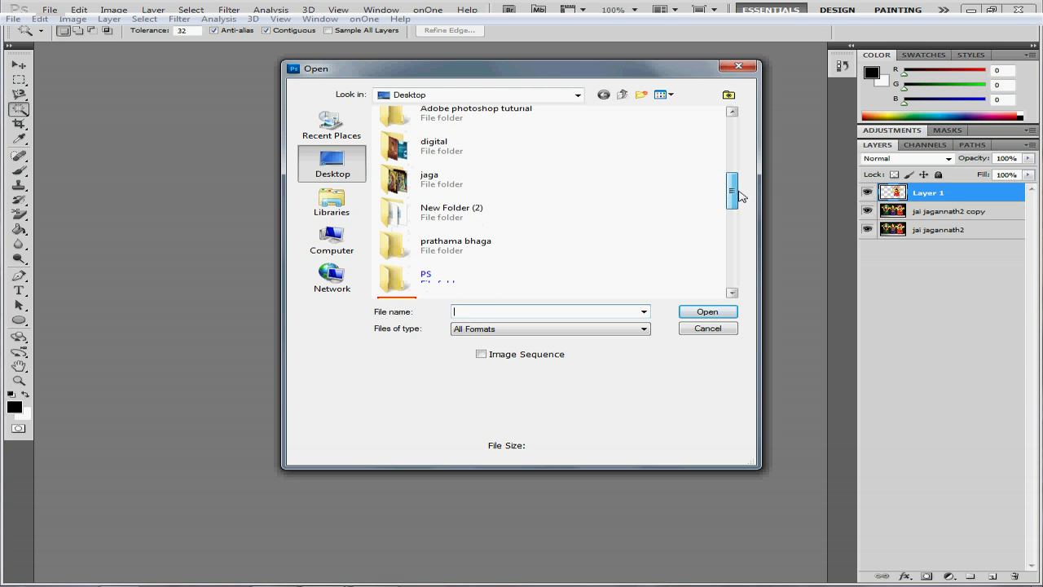
double_click(450, 256)
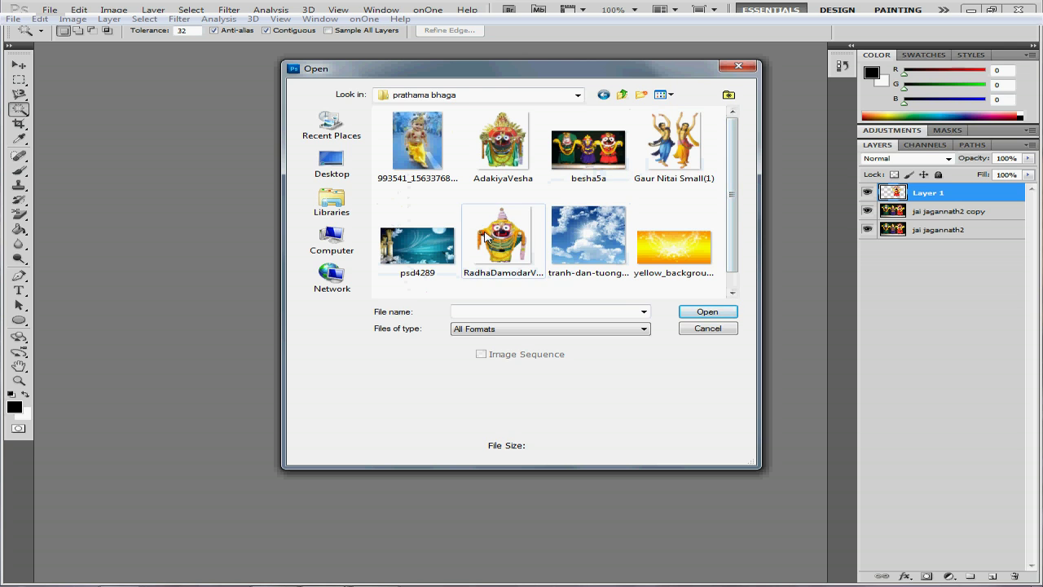
click(490, 246)
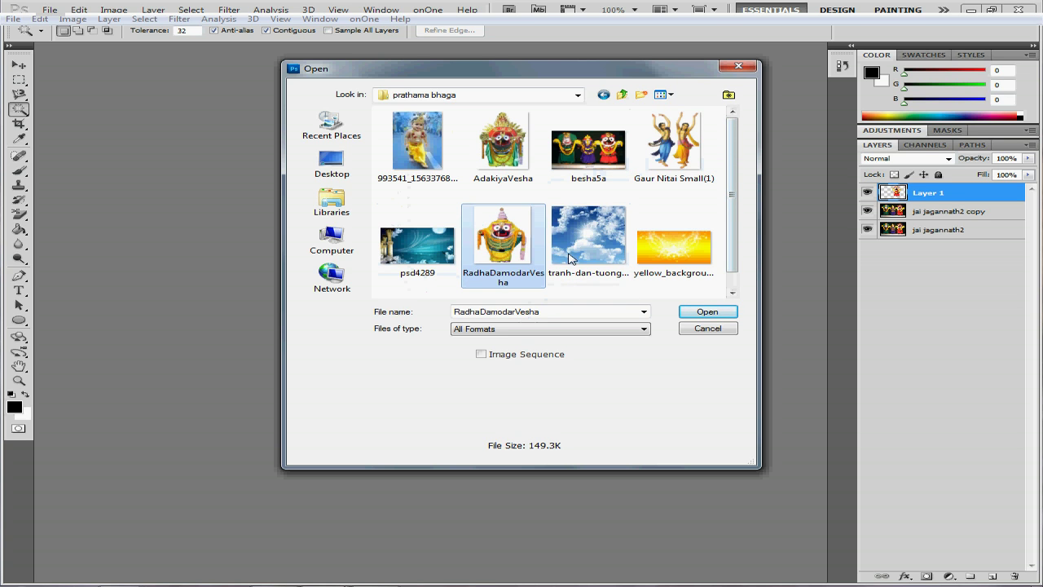
click(706, 312)
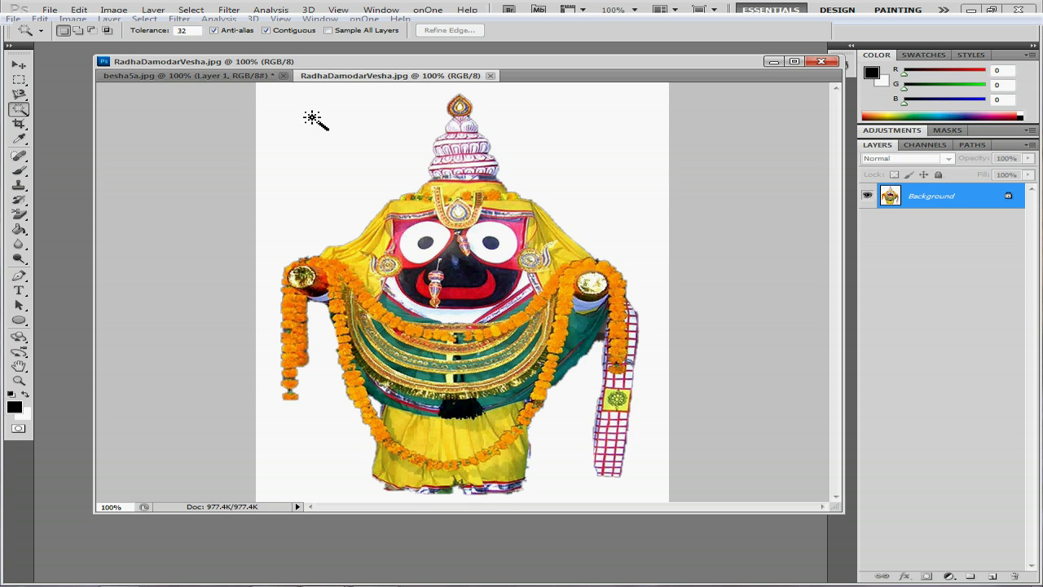
click(283, 75)
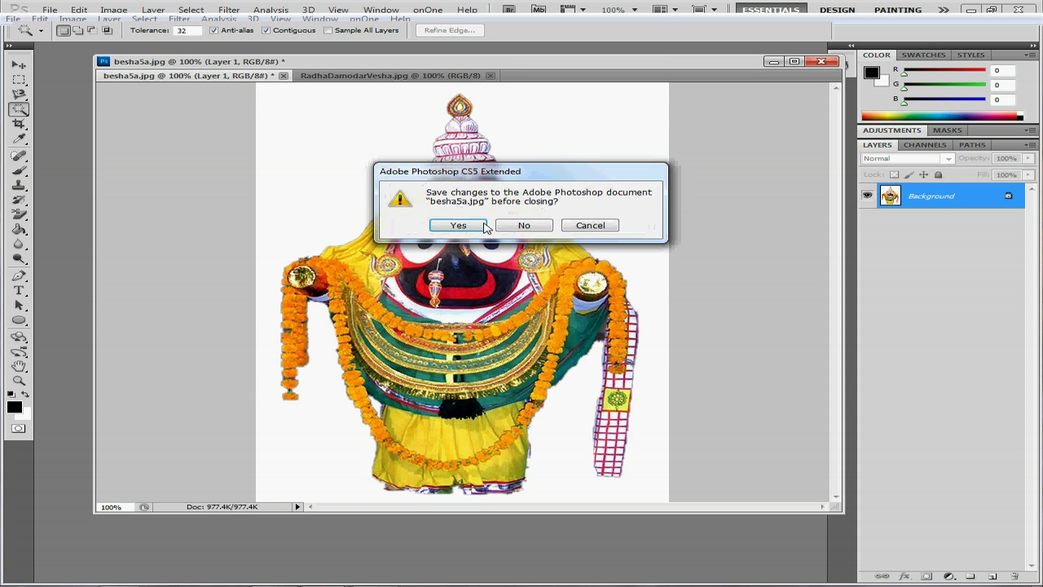
click(524, 224)
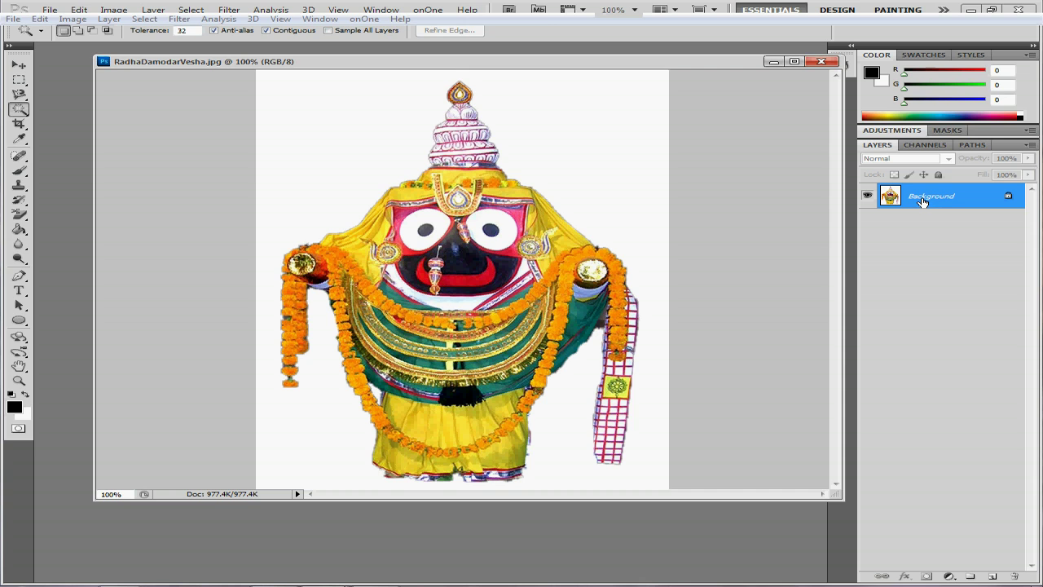
Convert the Background into a layer named 'jai jagannath 3' and duplicate it as 'jai jagannath 3 copy'.
double_click(921, 200)
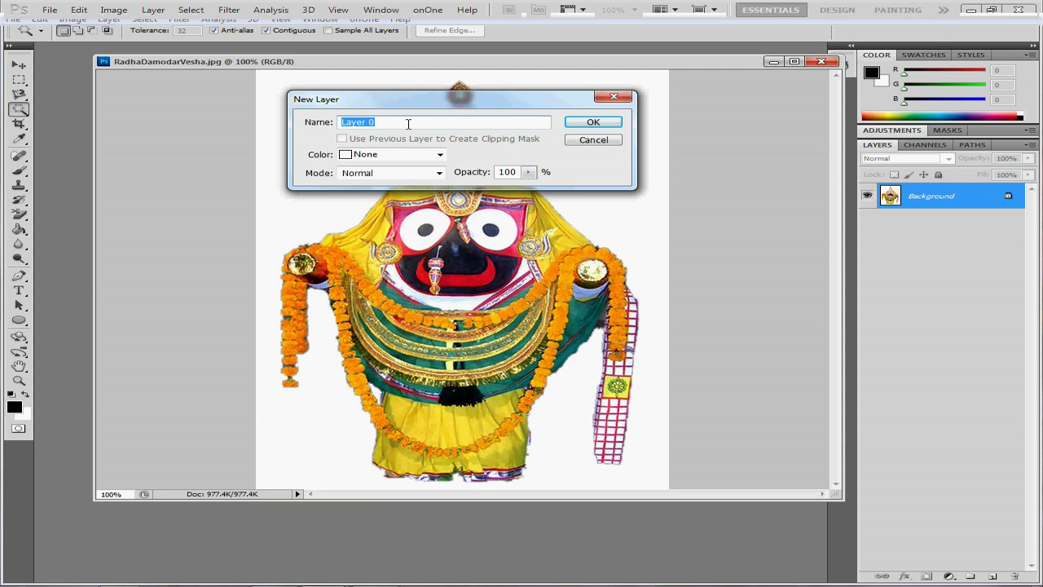
text(jai jagannath 3)
click(616, 122)
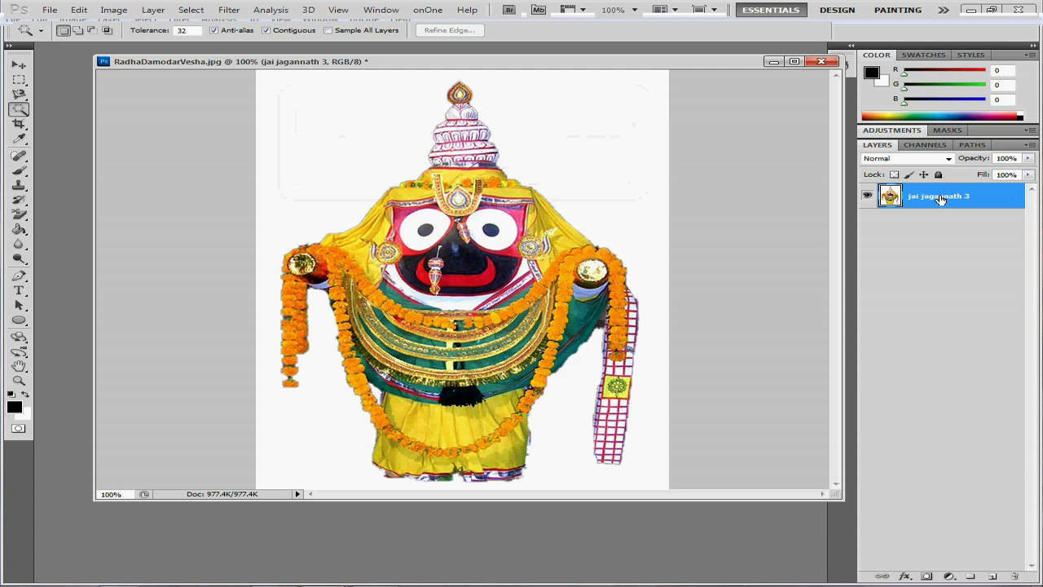
mouse_move(952, 205)
mouse_down()
mouse_move(950, 341)
mouse_move(994, 577)
mouse_up()
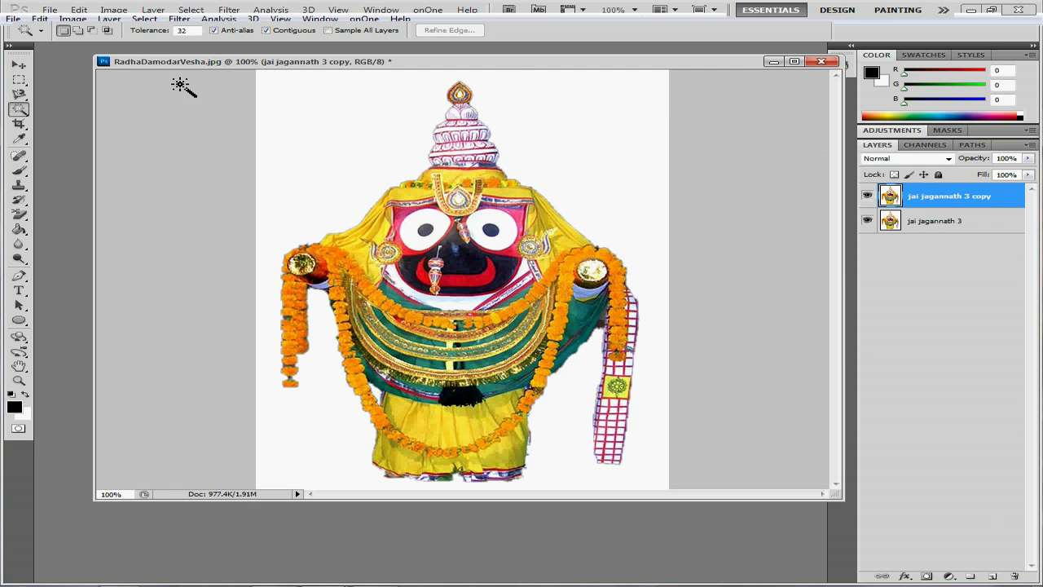
Magic Wand-select the white surroundings of the deity and hide the original jai jagannath 3 layer.
right_click(16, 113)
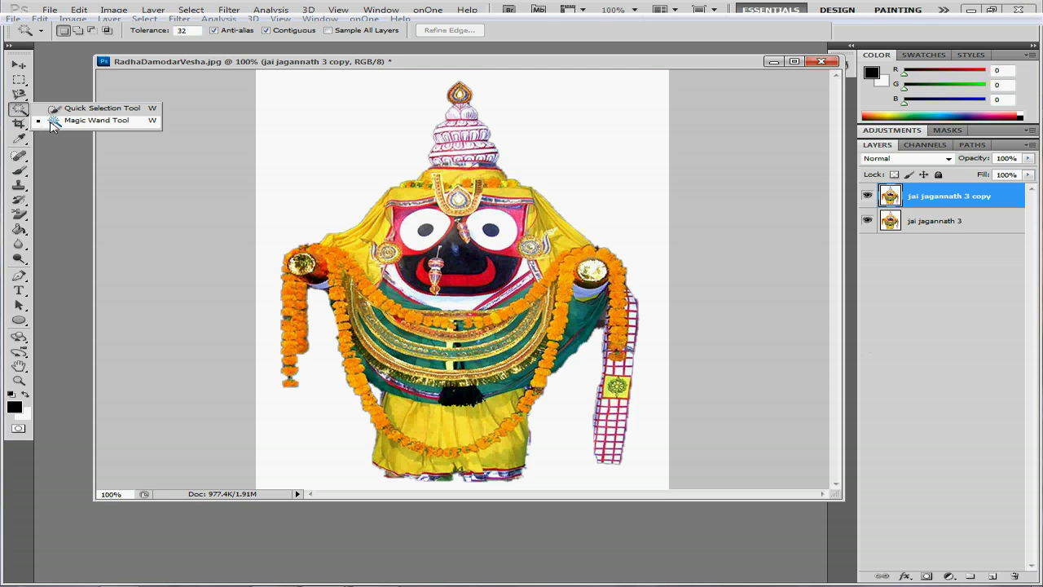
click(53, 121)
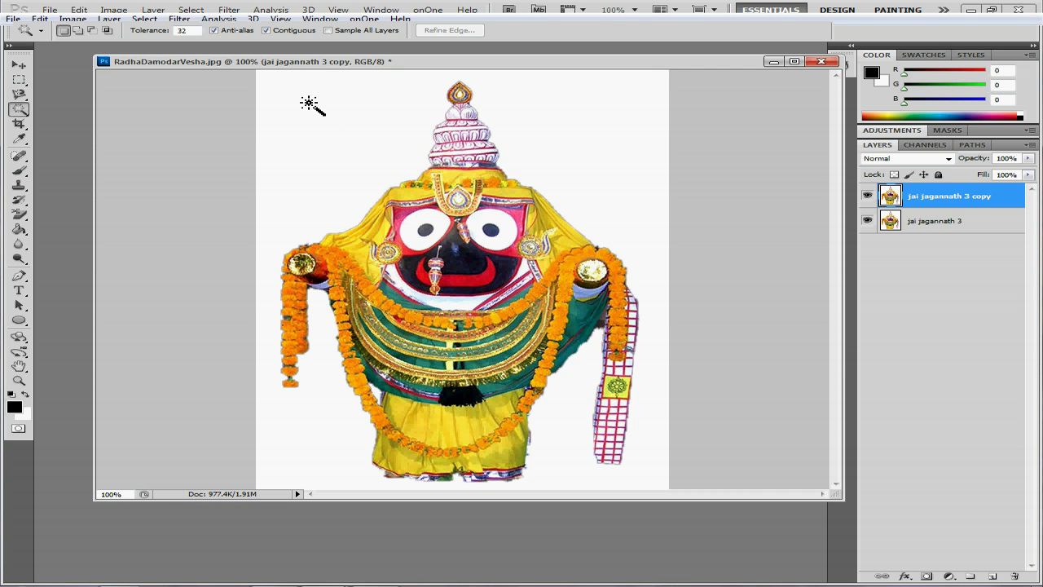
click(308, 103)
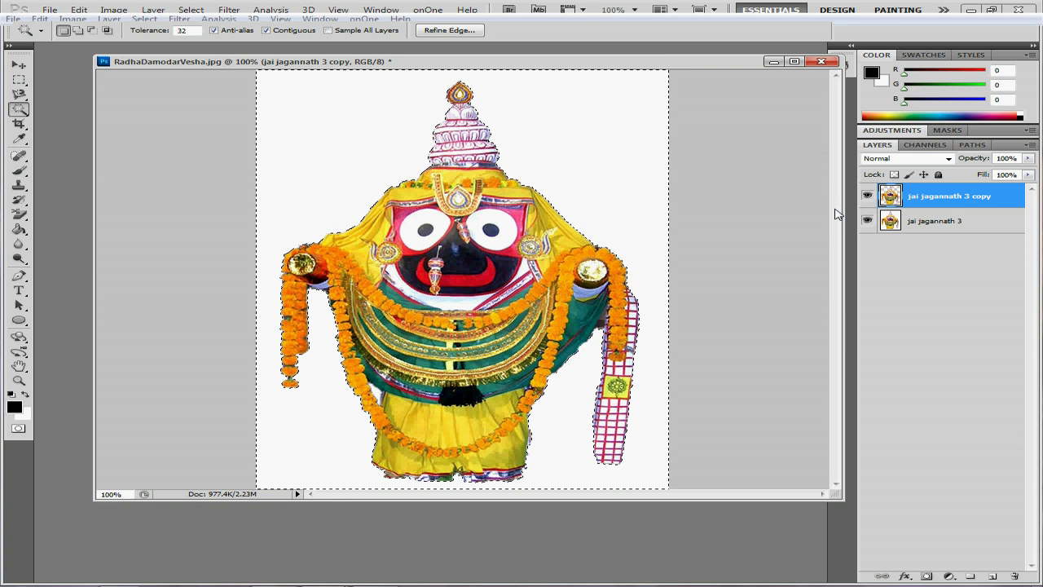
click(867, 220)
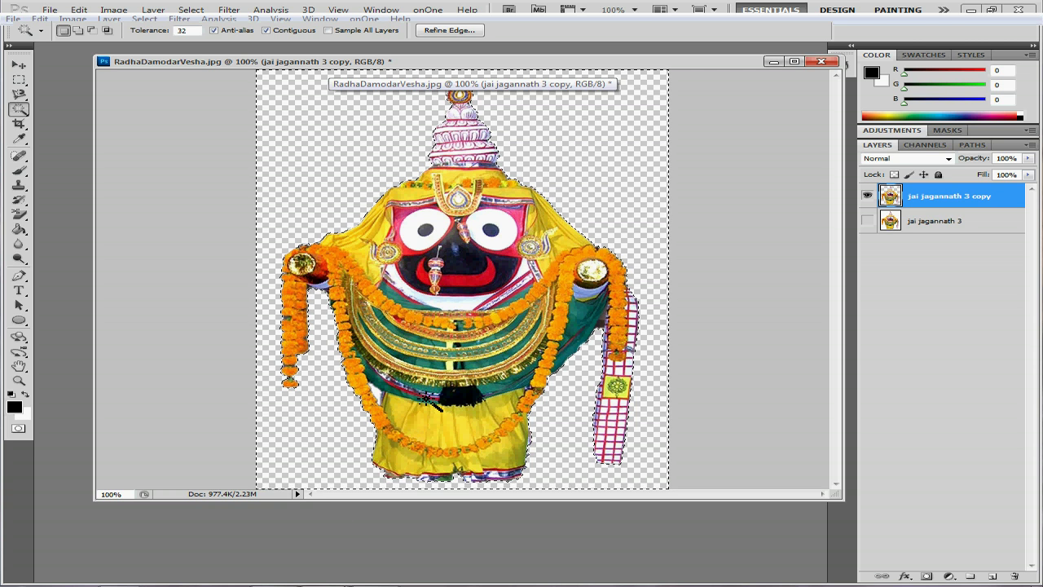
click(15, 81)
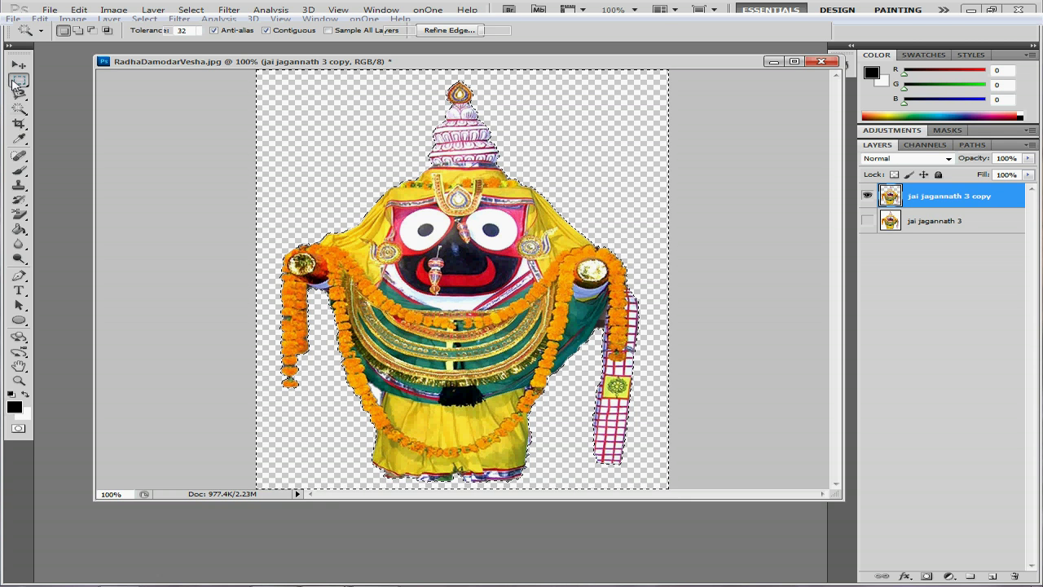
Deselect via the canvas menu and shift the RadhaDamodarVesha window slightly right and down.
right_click(315, 130)
click(354, 145)
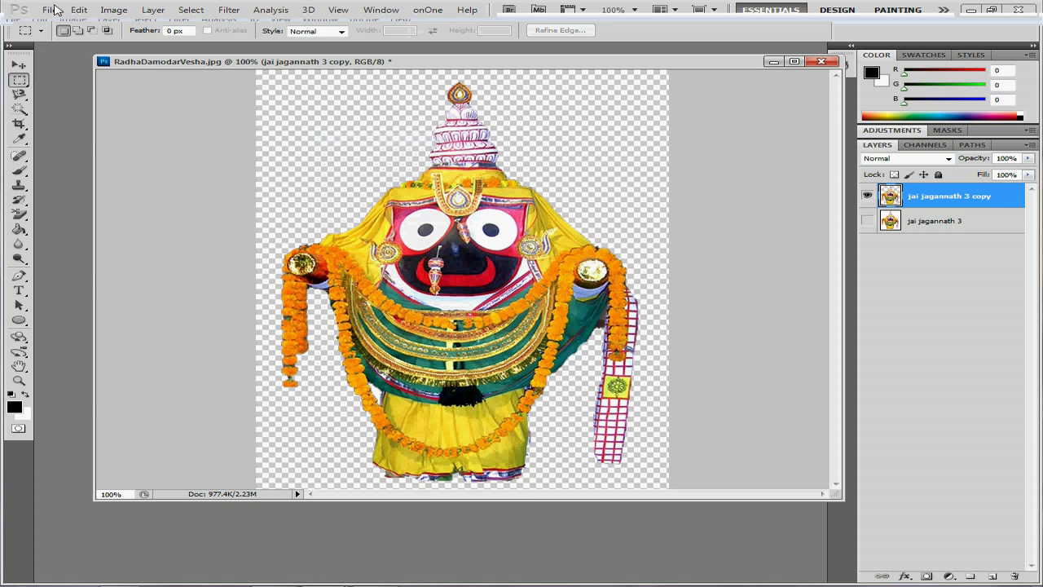
drag(216, 63, 255, 88)
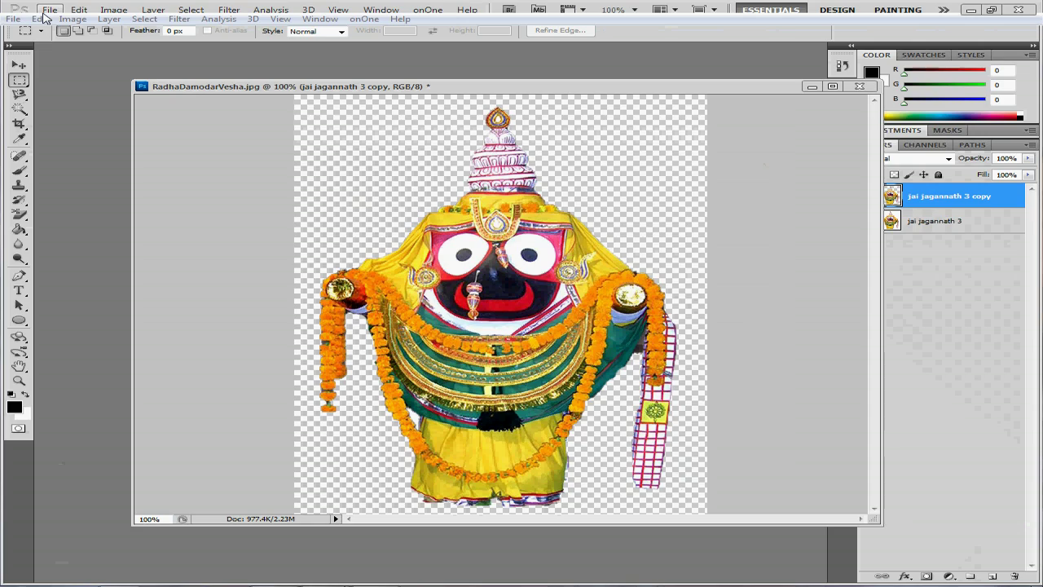
Open the blue cloudy sky image tranh-dan-tuong-bau-troi-may-trang-va-nhung-tia-nang from prathama bhaga.
click(44, 10)
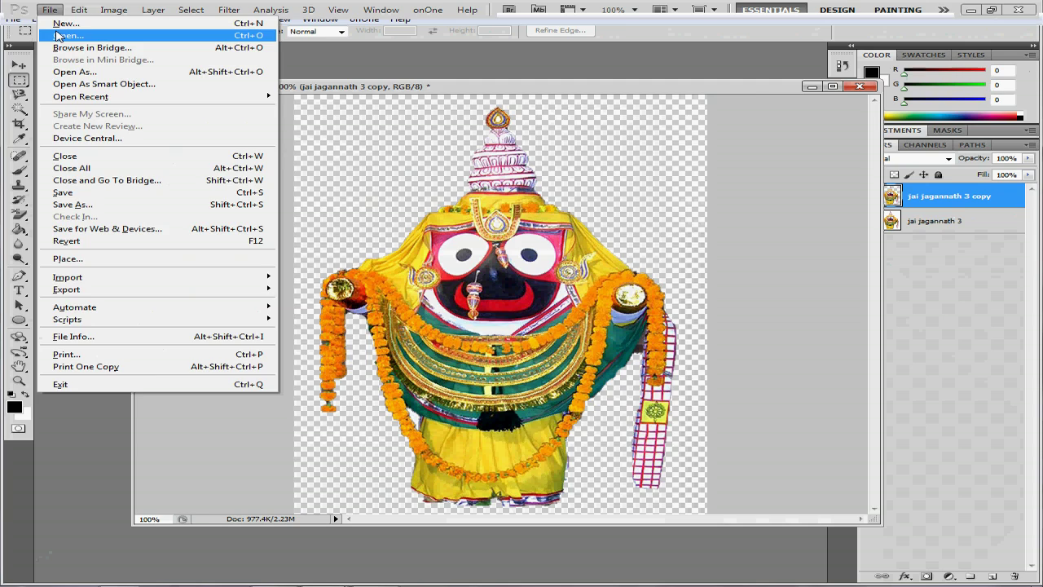
click(59, 35)
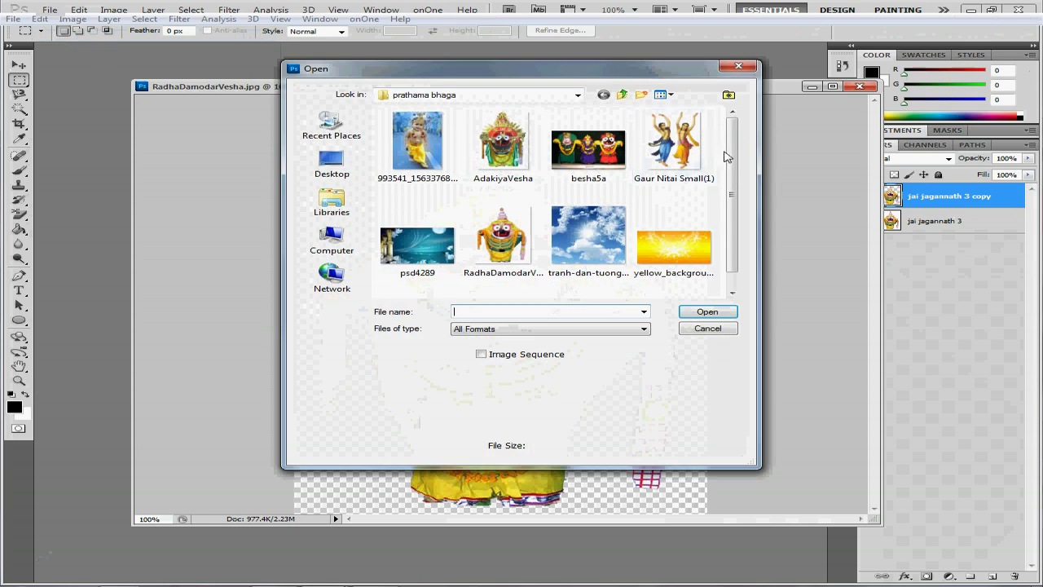
click(597, 242)
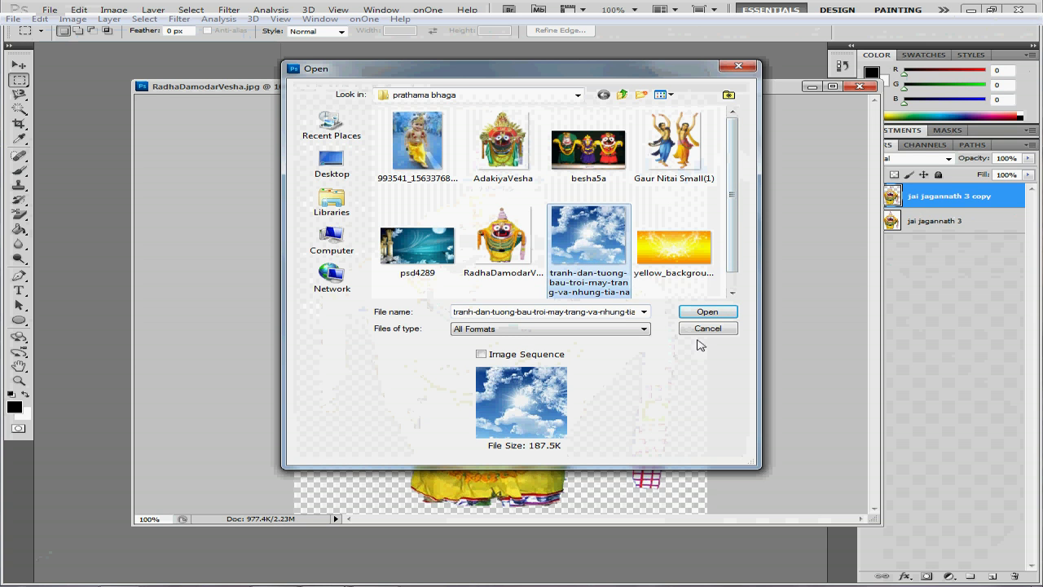
click(699, 314)
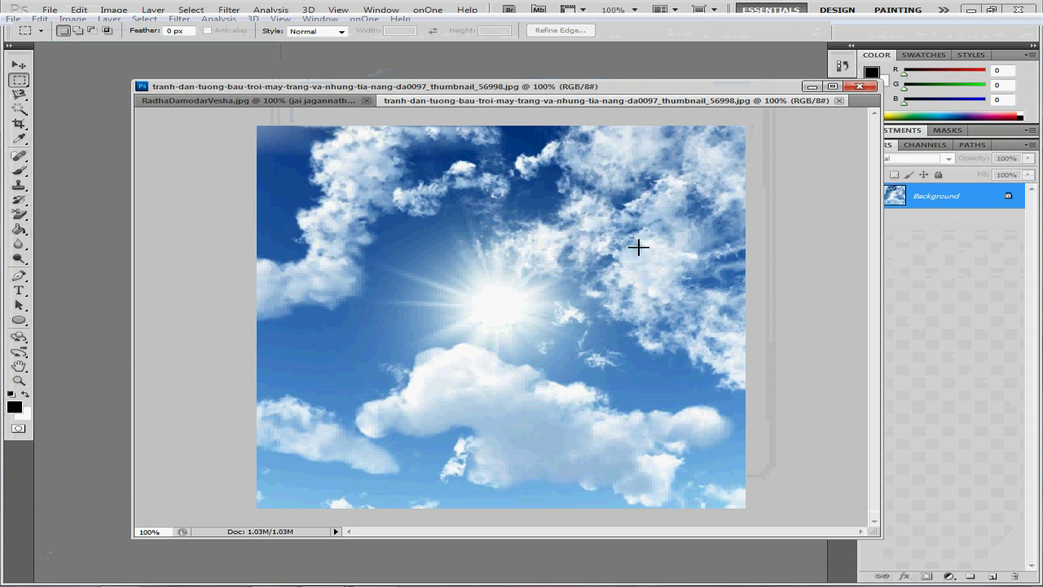
Float both document windows and drag the Jagannath cut-out layer onto the sky image with the Move tool.
drag(504, 101, 519, 133)
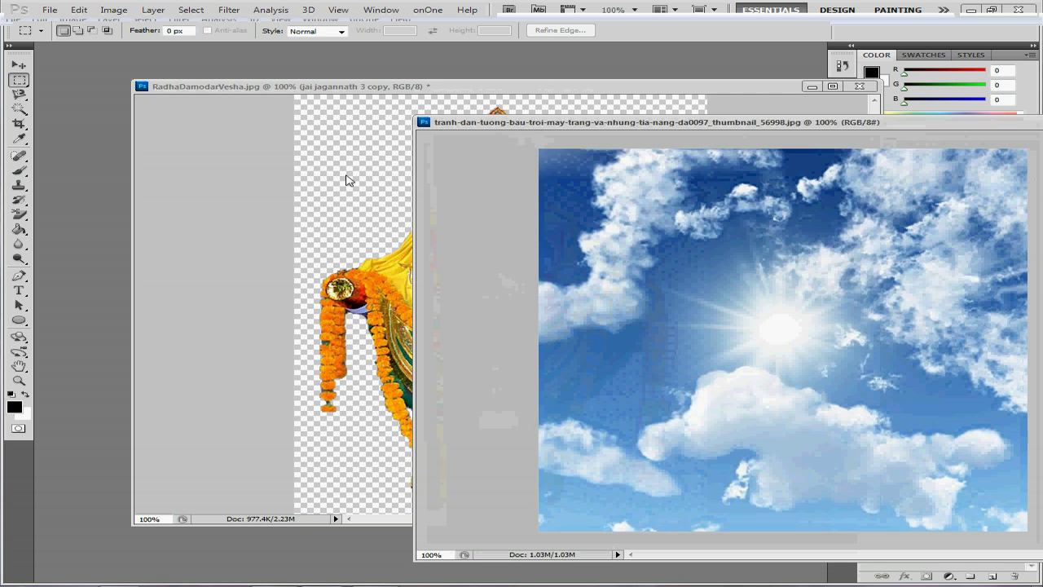
click(301, 96)
drag(300, 93, 253, 82)
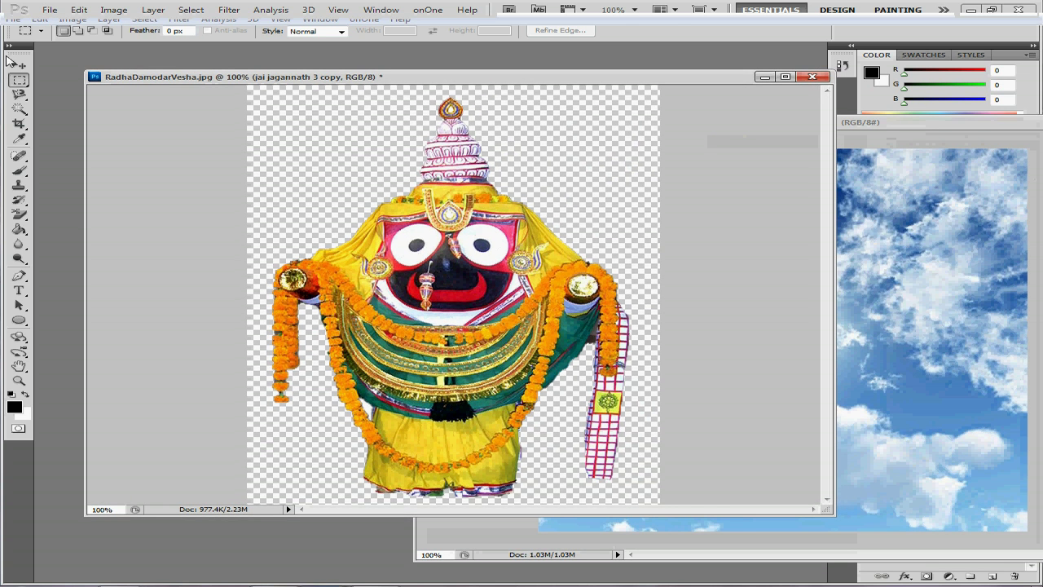
click(19, 64)
drag(437, 270, 923, 305)
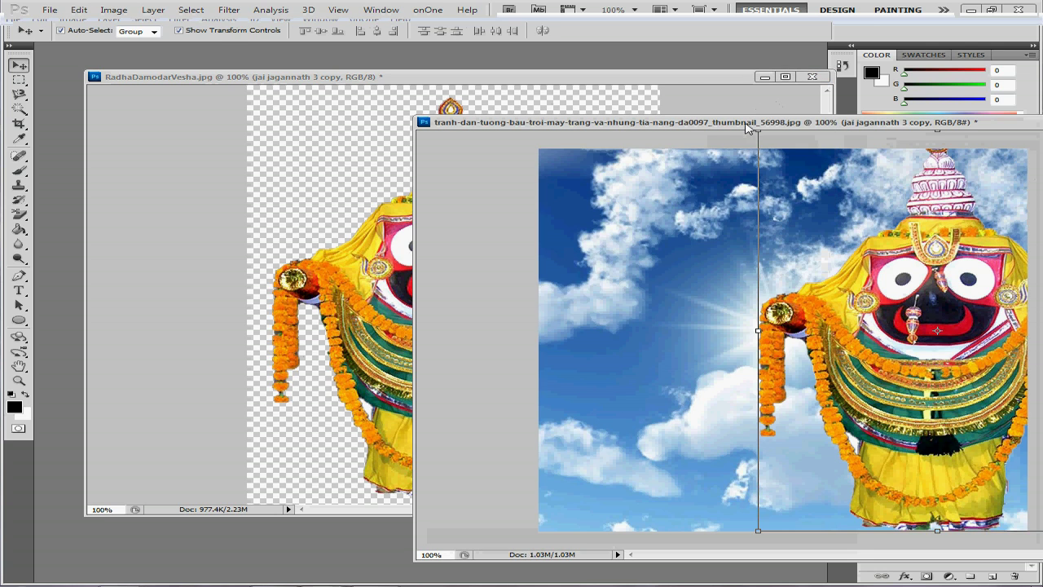
drag(749, 123, 551, 72)
Free-transform the Jagannath figure to about 65% and position it centred low on the sky.
drag(602, 300, 376, 330)
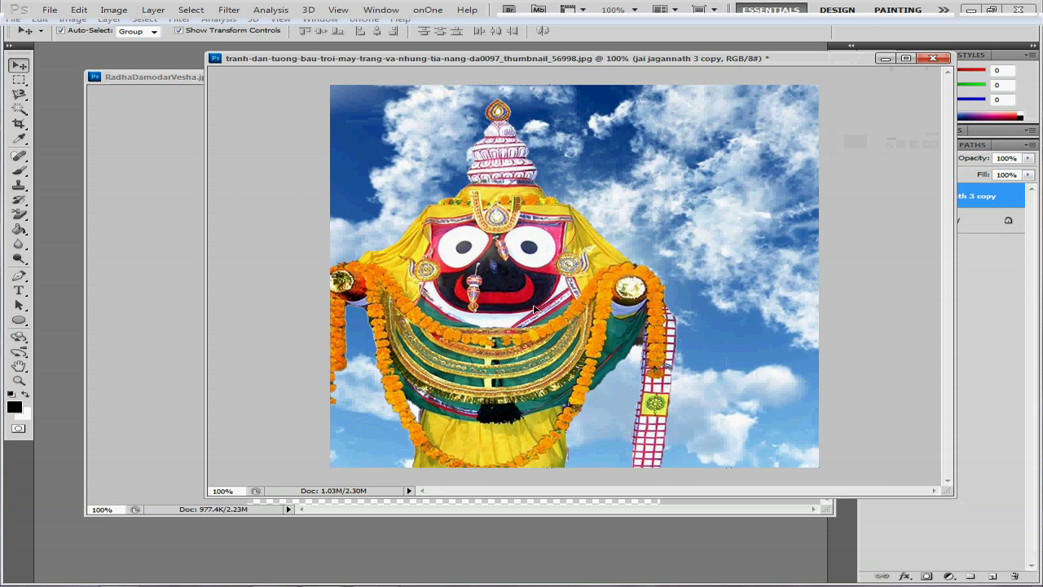
drag(320, 99, 408, 198)
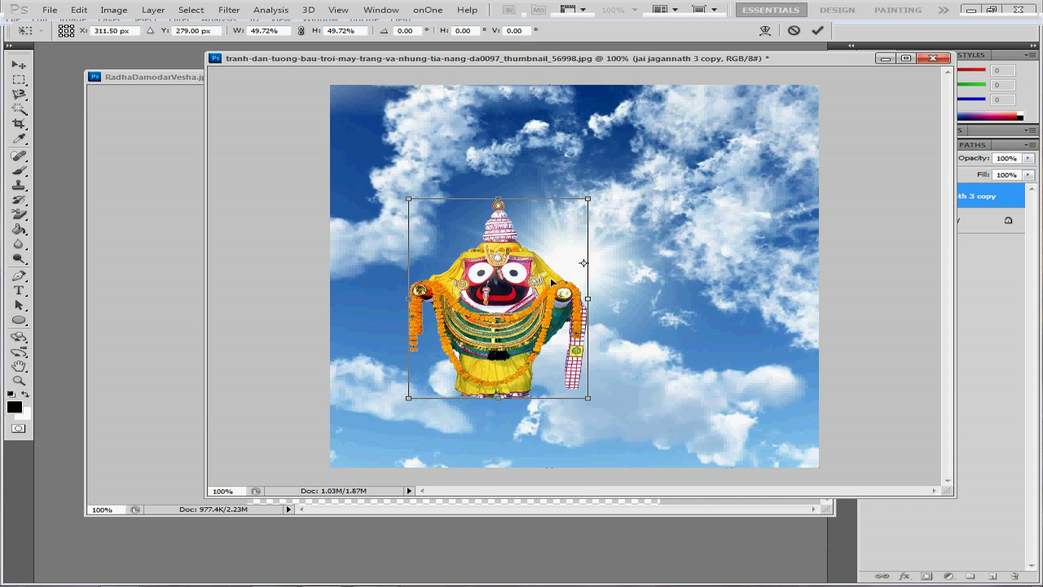
drag(515, 289, 588, 243)
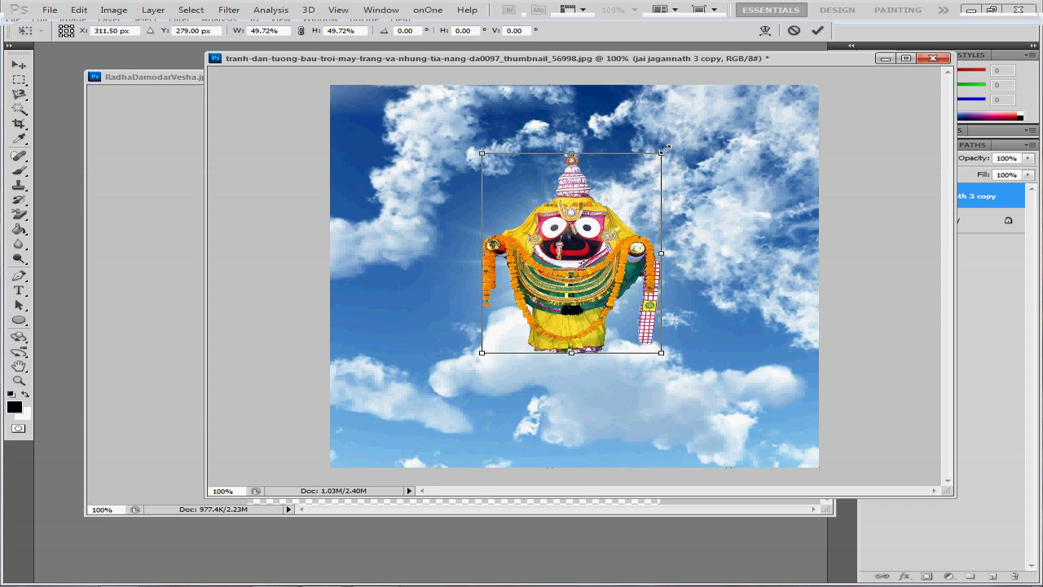
drag(664, 149, 687, 116)
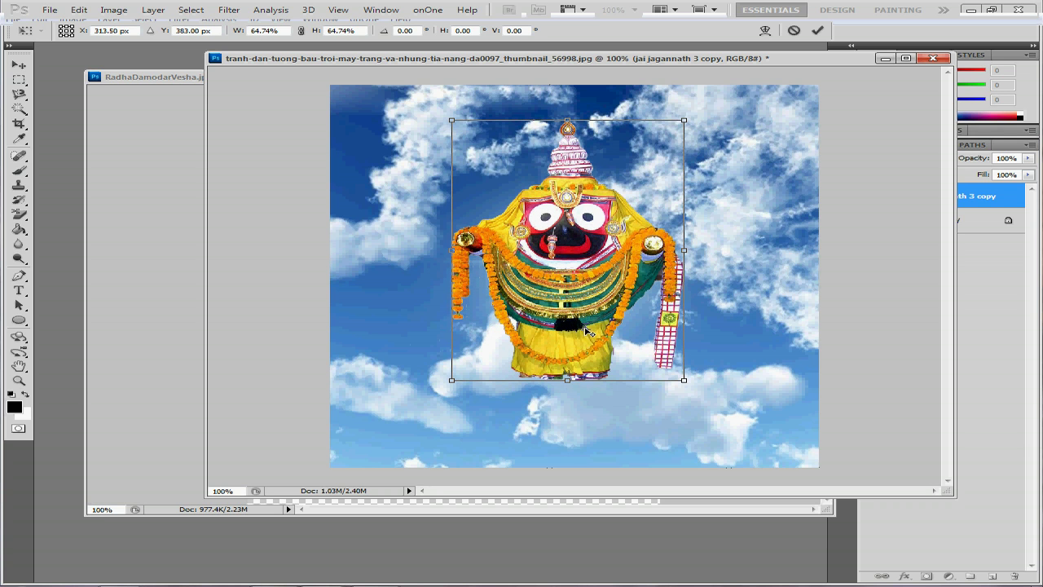
key(shift+Down)
key(shift+Down)
key(shift+Down)
key(shift+Down)
key(shift+Down)
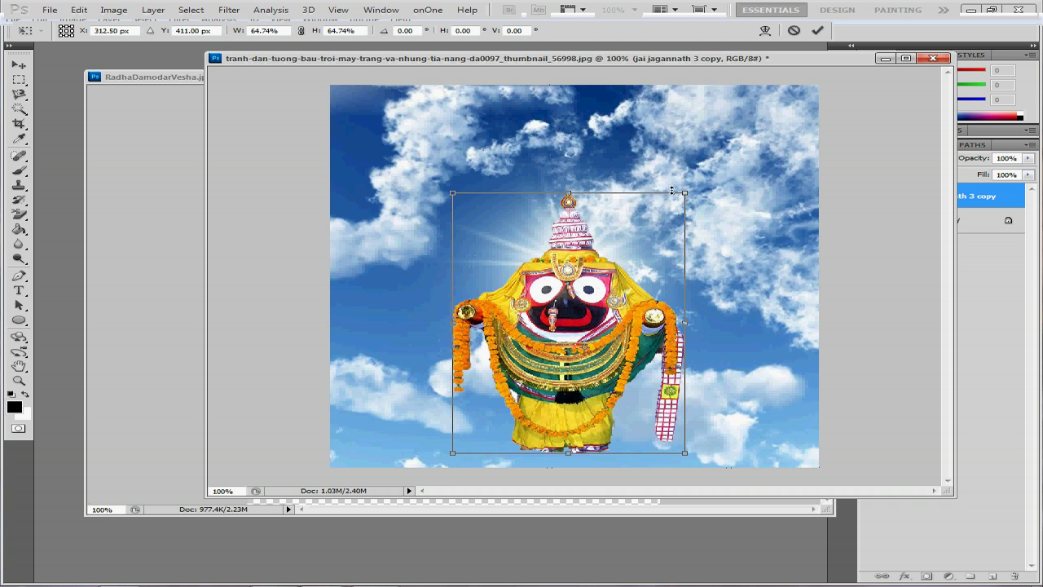
key(Return)
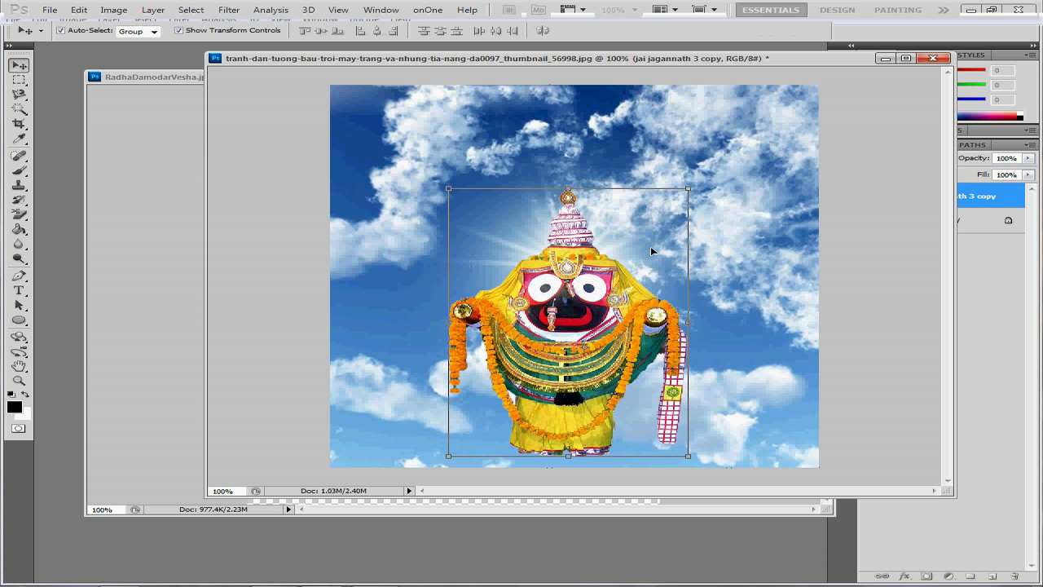
Nudge the figure slightly, dock the sky document to fill the workspace, and clear the transform box.
drag(580, 306, 586, 298)
click(200, 256)
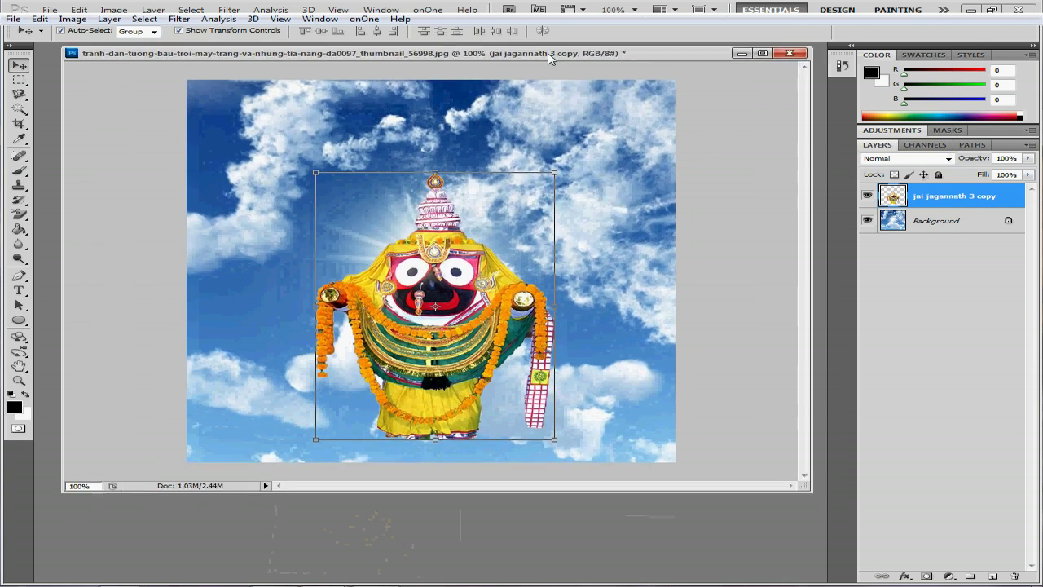
drag(538, 65, 548, 52)
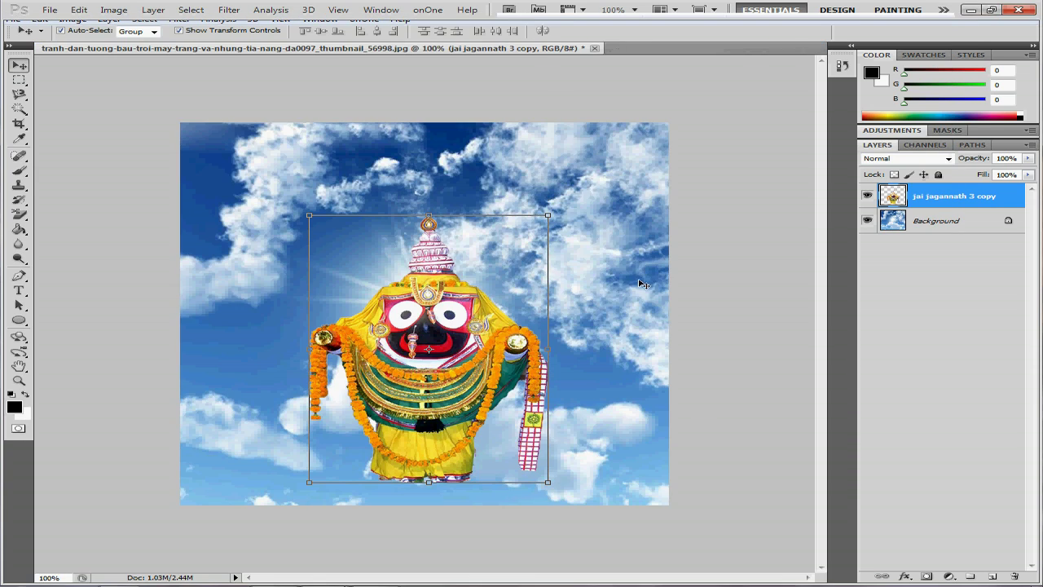
click(408, 90)
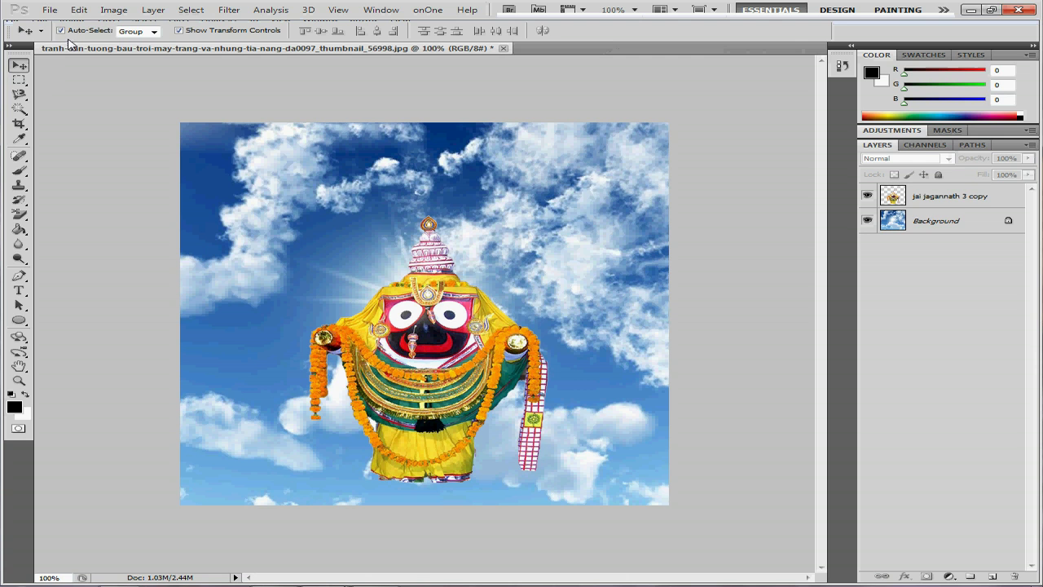
Keep the Magic Wand as the active selection tool and open the File menu.
click(18, 111)
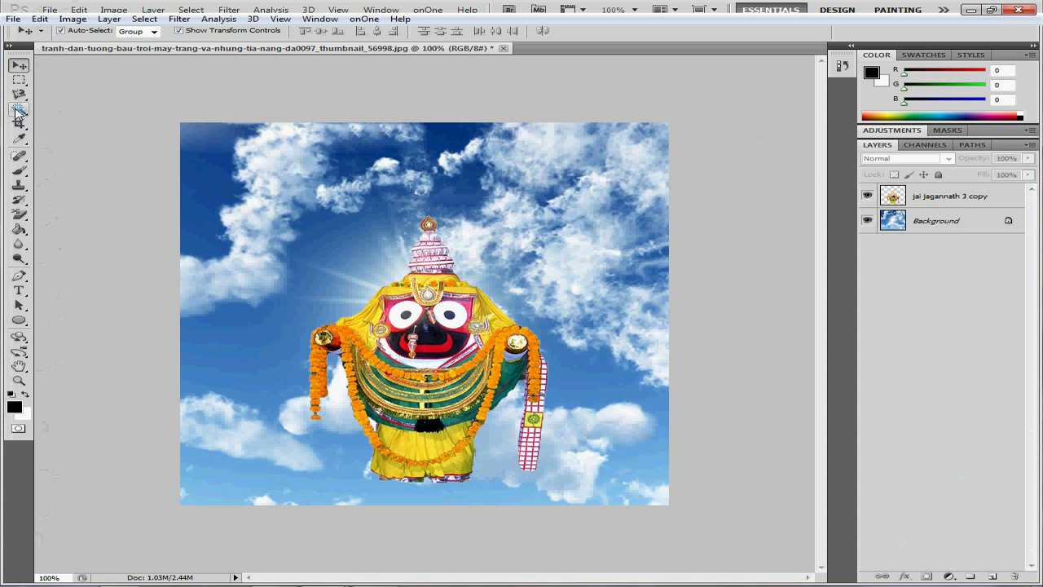
click(19, 111)
click(33, 121)
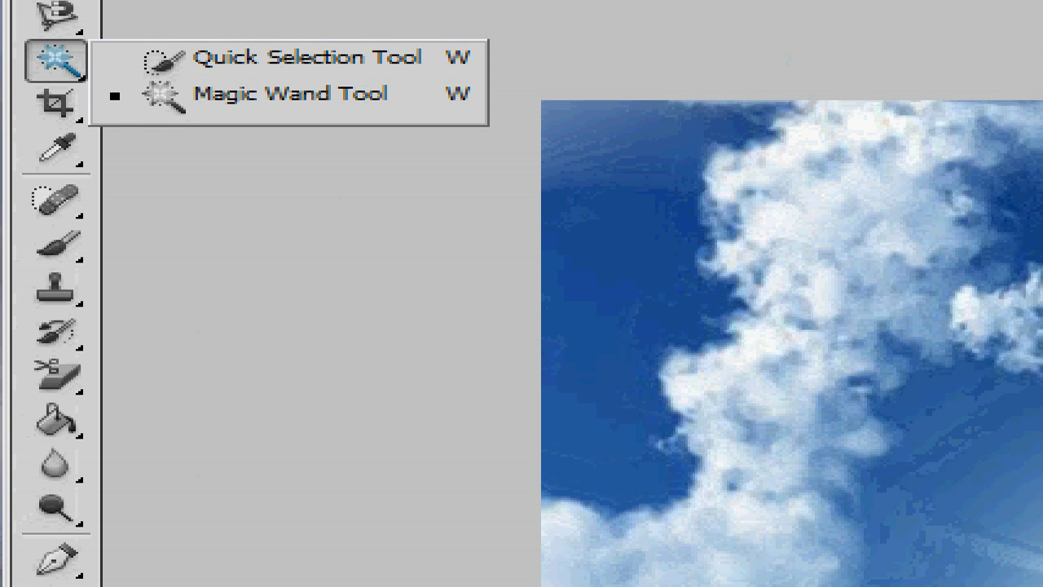
click(18, 106)
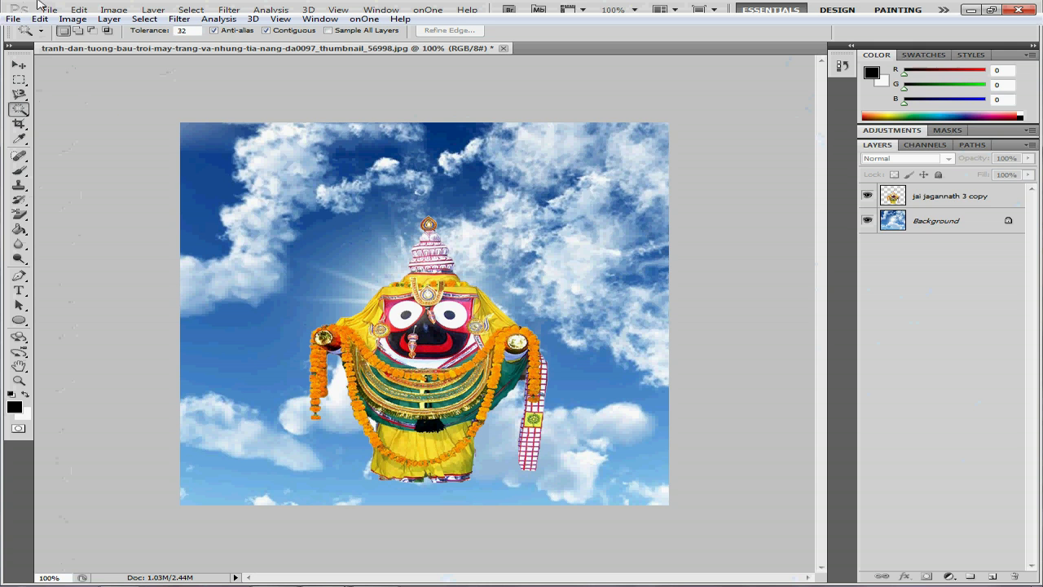
click(12, 20)
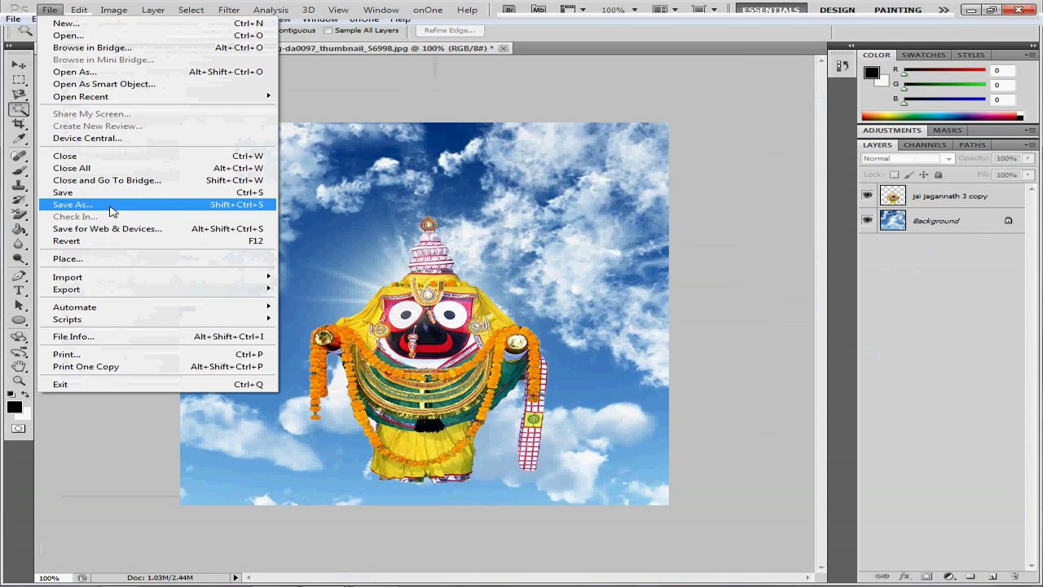
Save the composite to the Desktop as quality-12 JPEG 'jai jagannath 3', then minimize Photoshop.
click(73, 200)
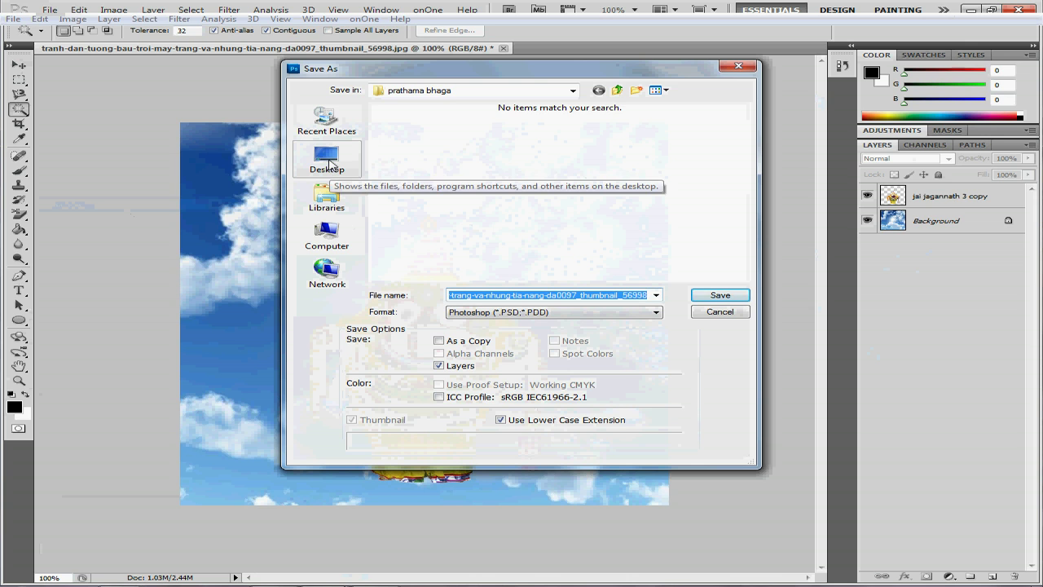
click(327, 159)
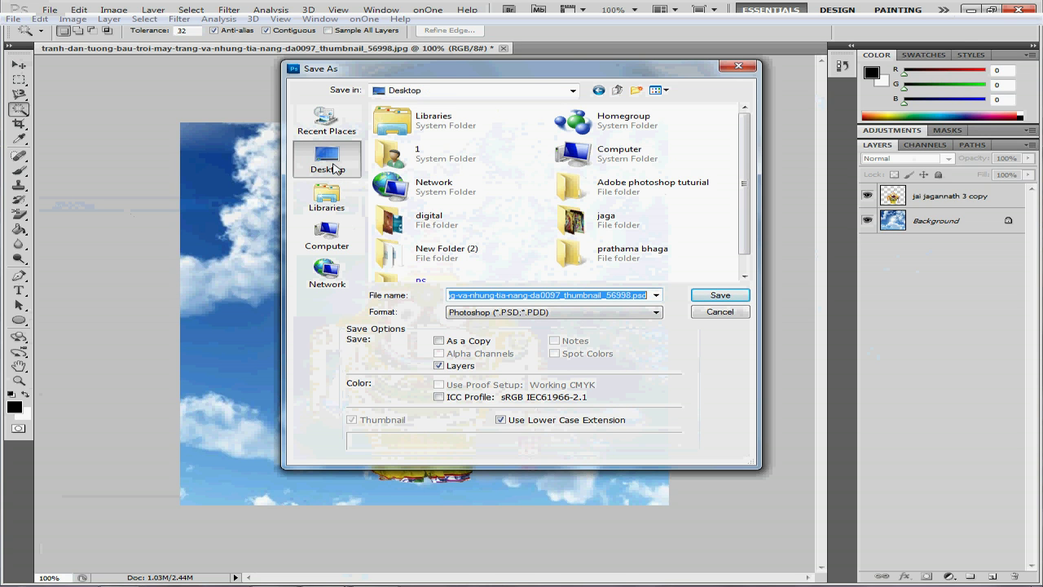
text(jai jagan)
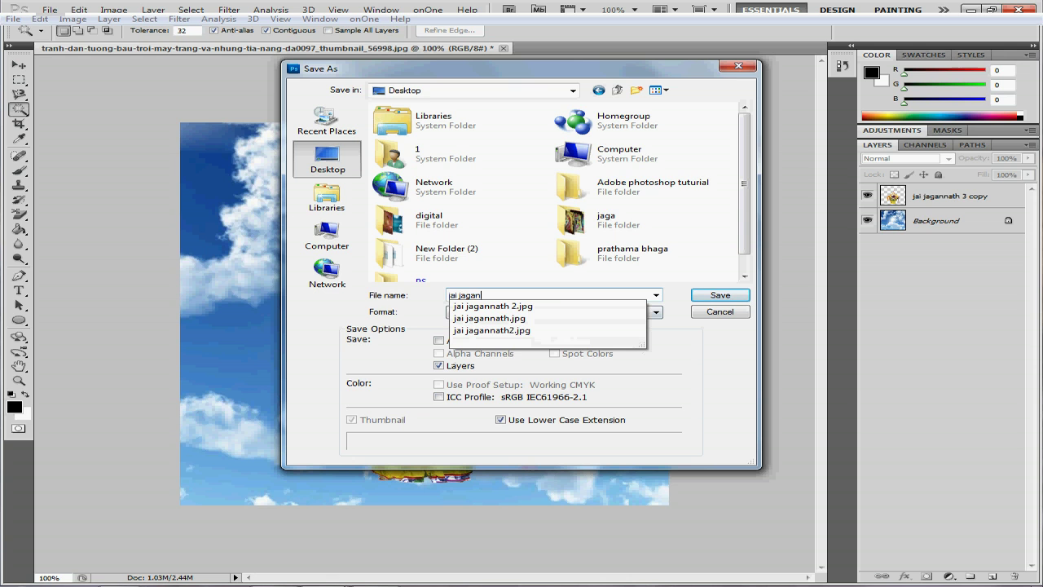
text(nath 3)
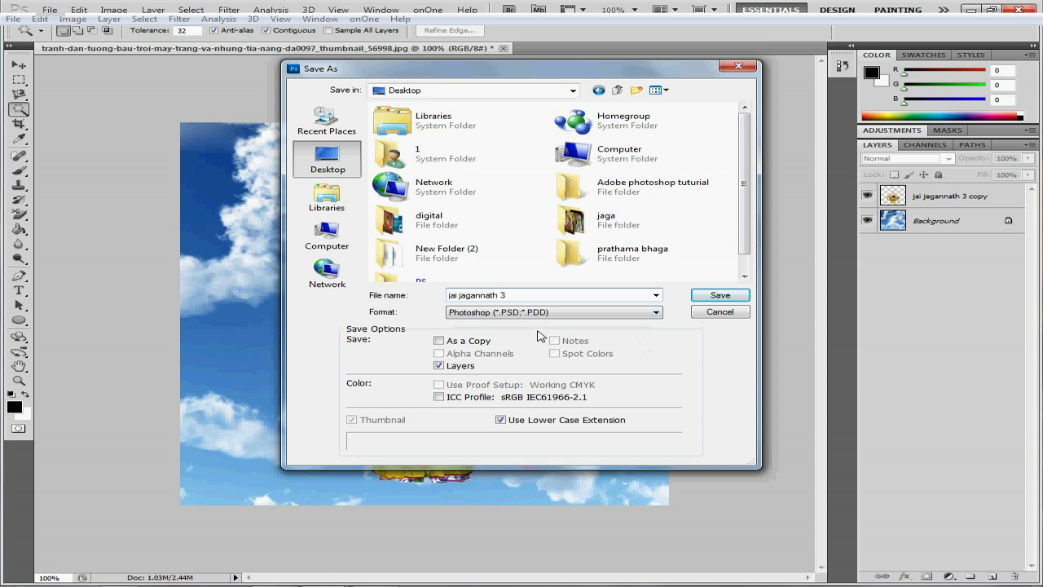
click(545, 312)
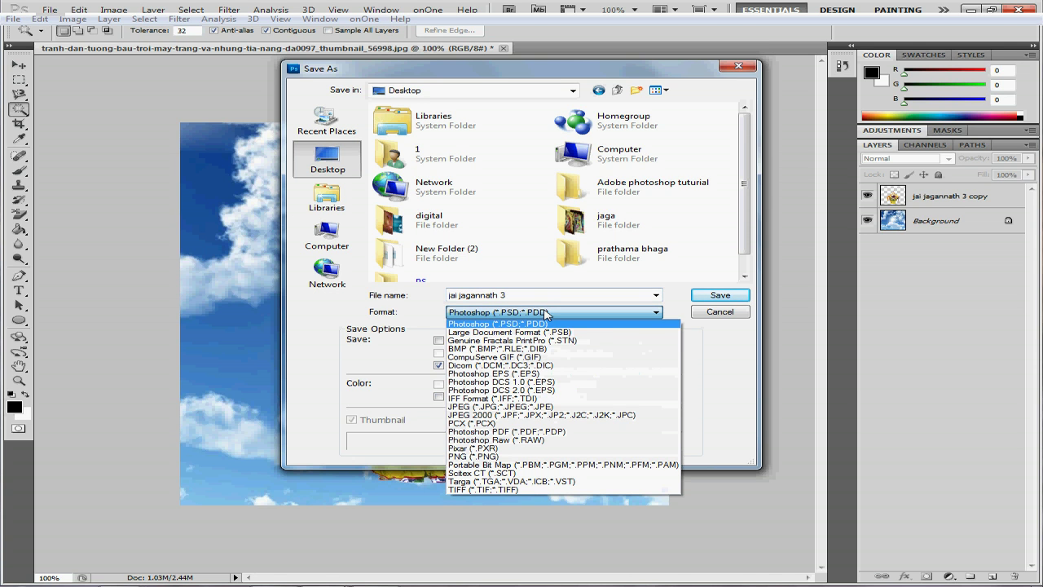
click(558, 407)
click(721, 296)
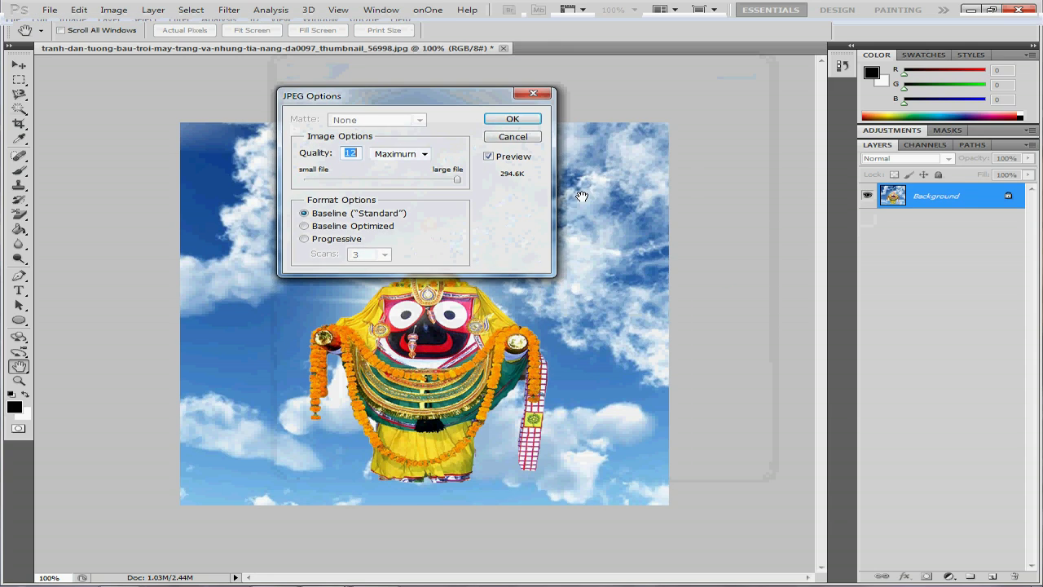
click(512, 119)
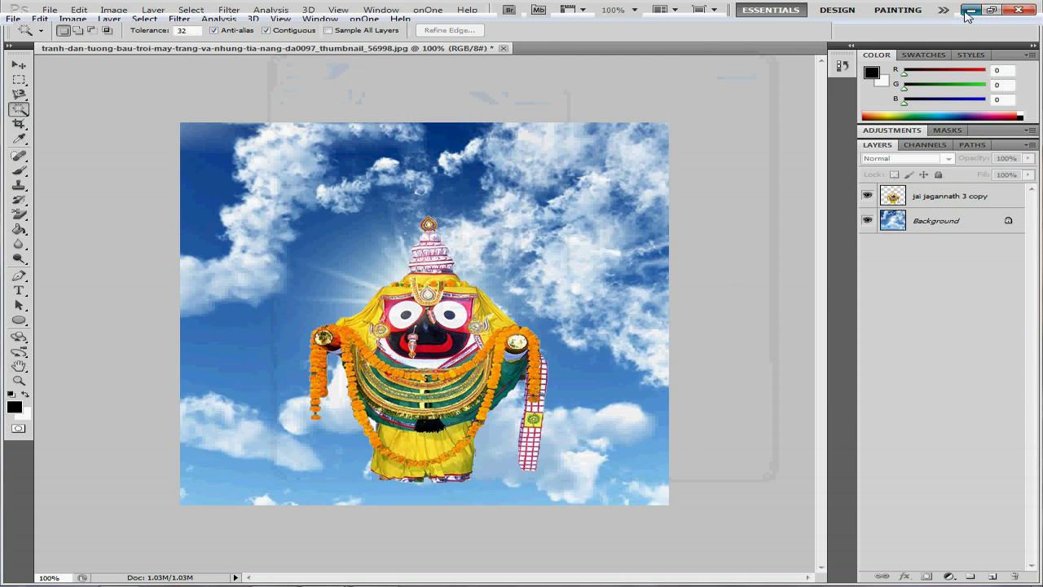
click(969, 13)
Preview the 'jai jagannath 3' JPEG in Windows Photo Viewer, close it, and return to Photoshop.
double_click(169, 183)
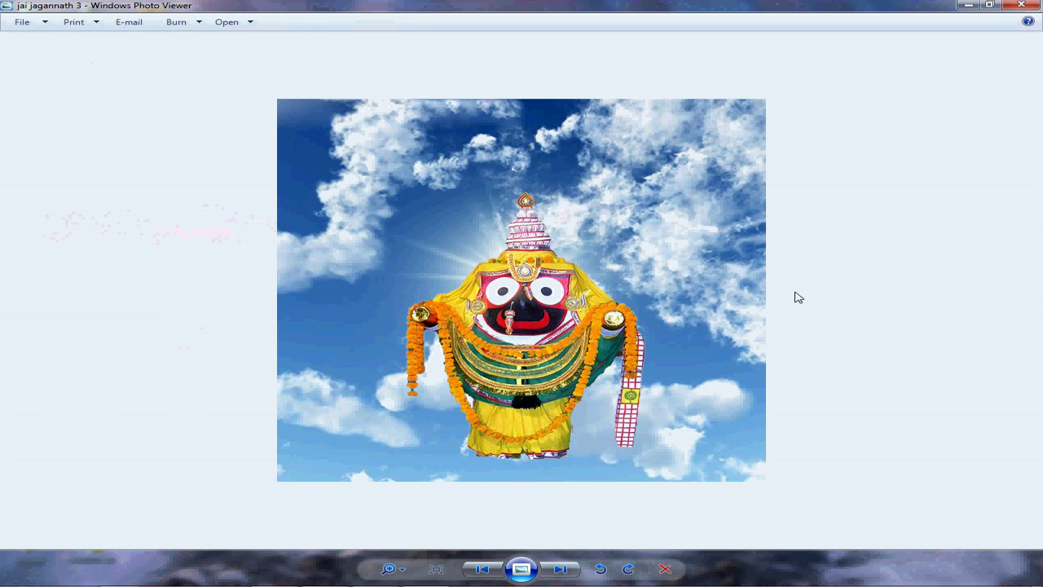
key(alt+F4)
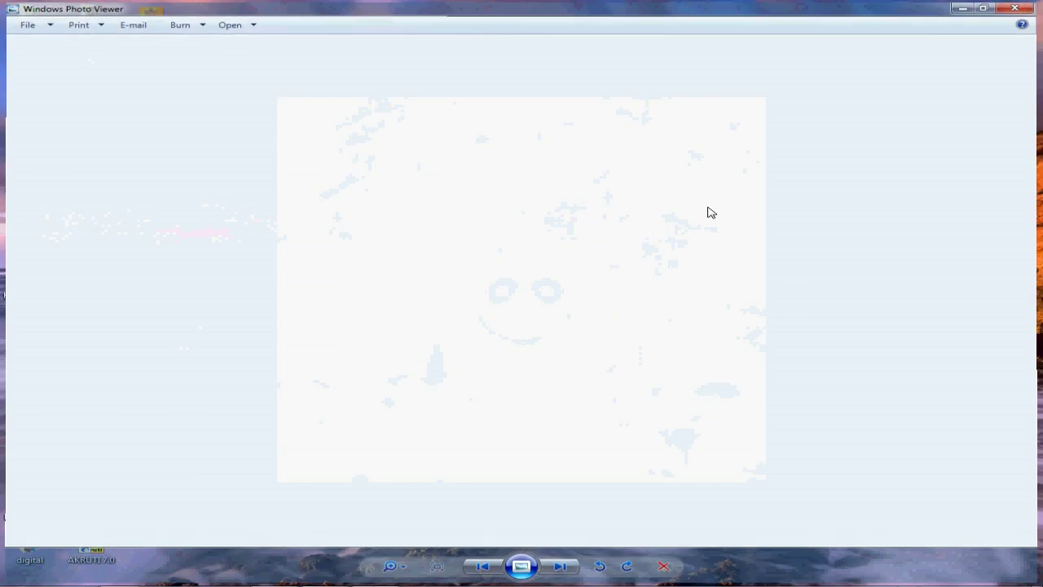
key(alt+Tab)
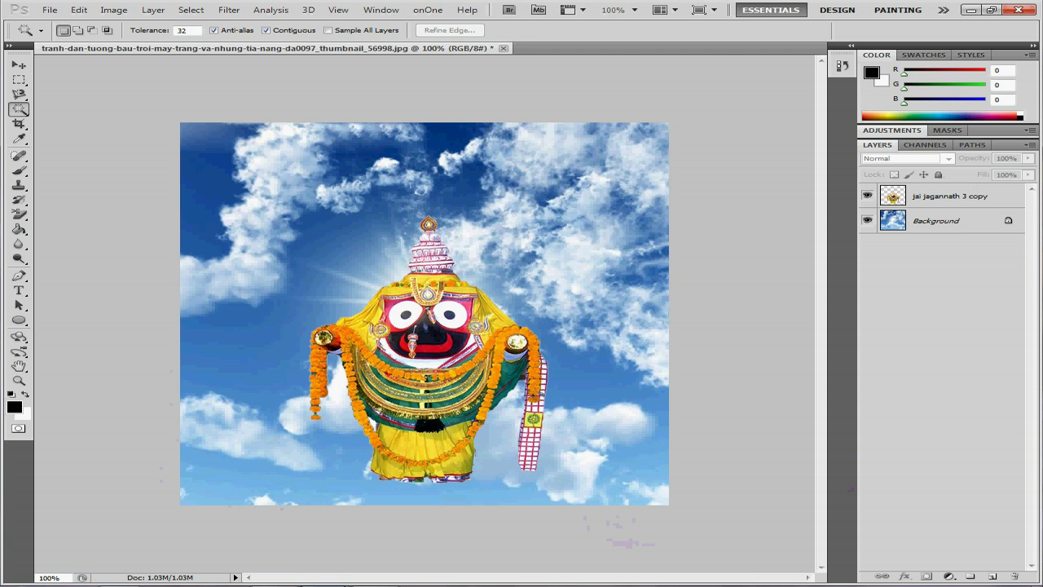